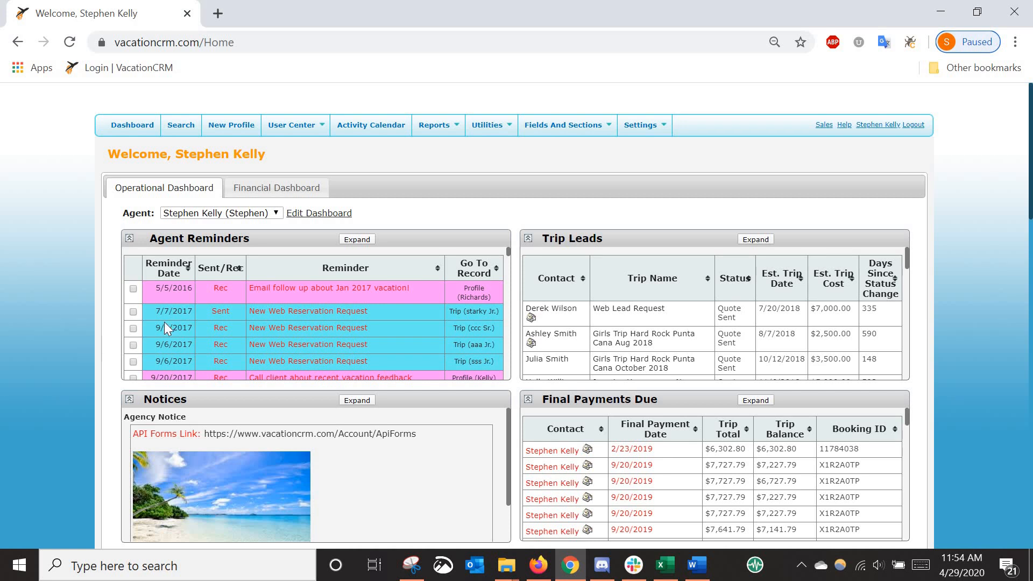
# Create a new system invoice approval template named "Approval without Insurance".
pyautogui.moveTo(643, 137)
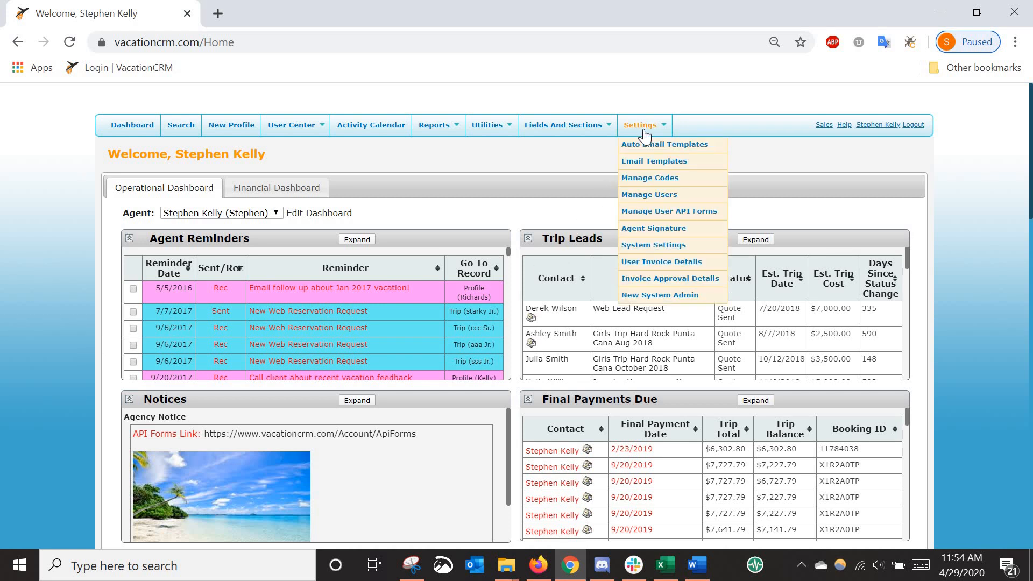
pyautogui.click(658, 280)
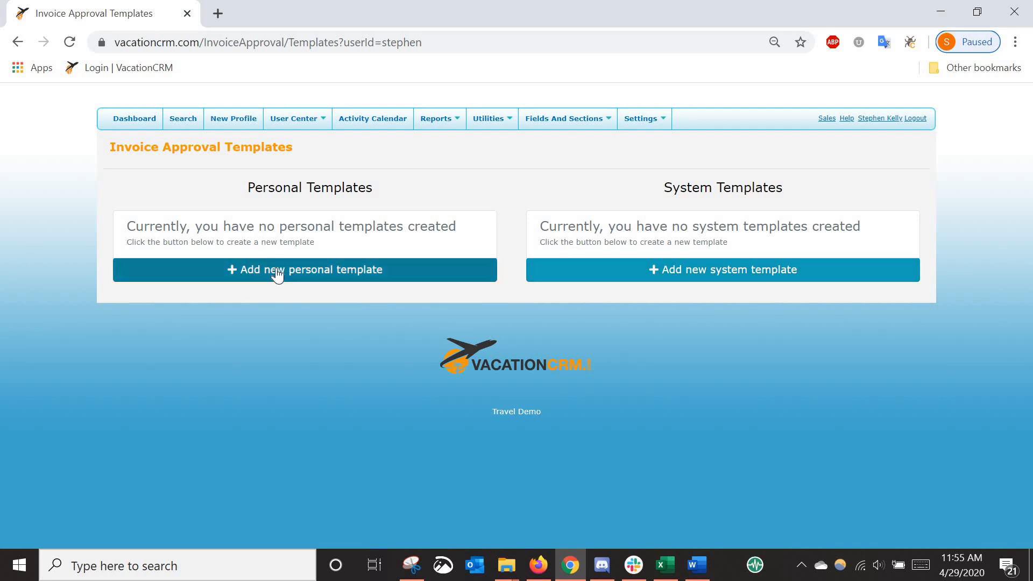
pyautogui.click(721, 272)
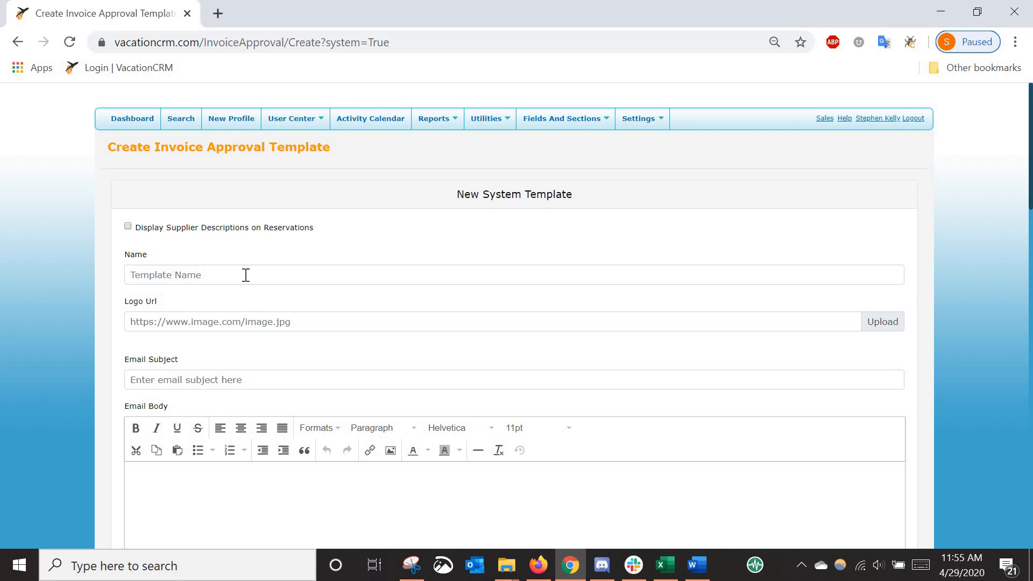
pyautogui.click(245, 275)
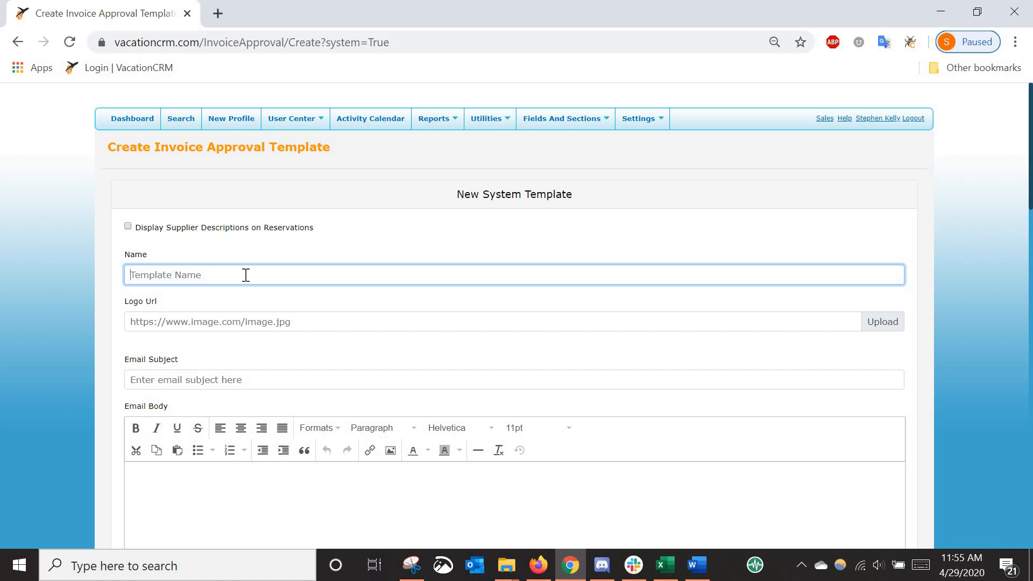
pyautogui.write('Approval without Insurance')
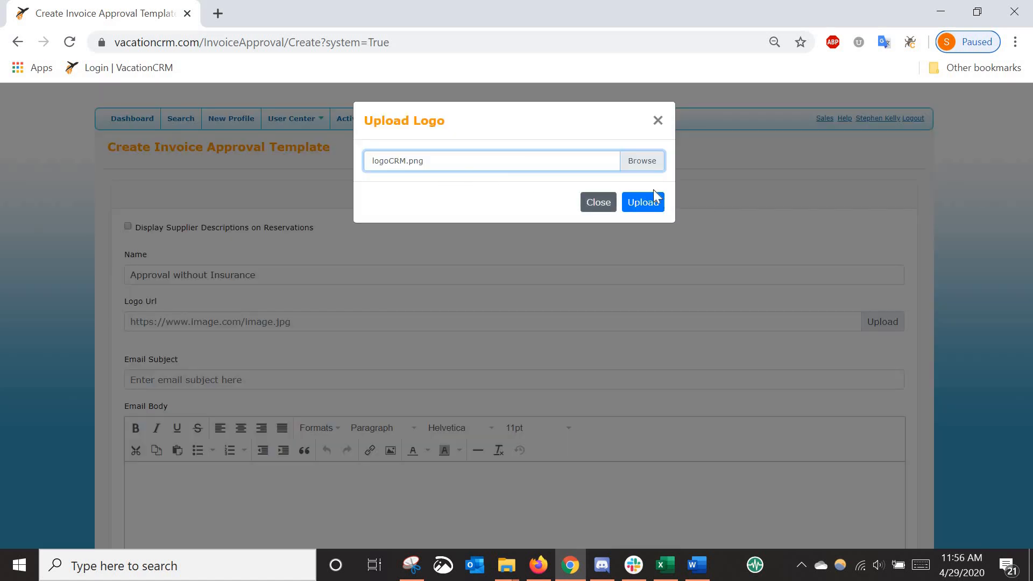
# Upload logoCRM.png as the template logo and set the email subject to "Important - Please Review and Approve".
pyautogui.click(641, 202)
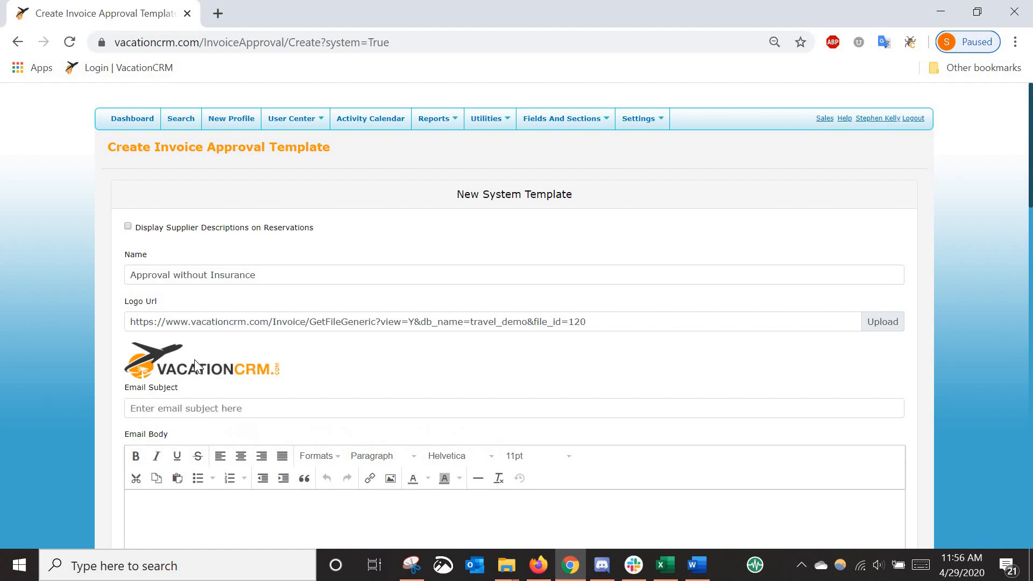
pyautogui.click(200, 409)
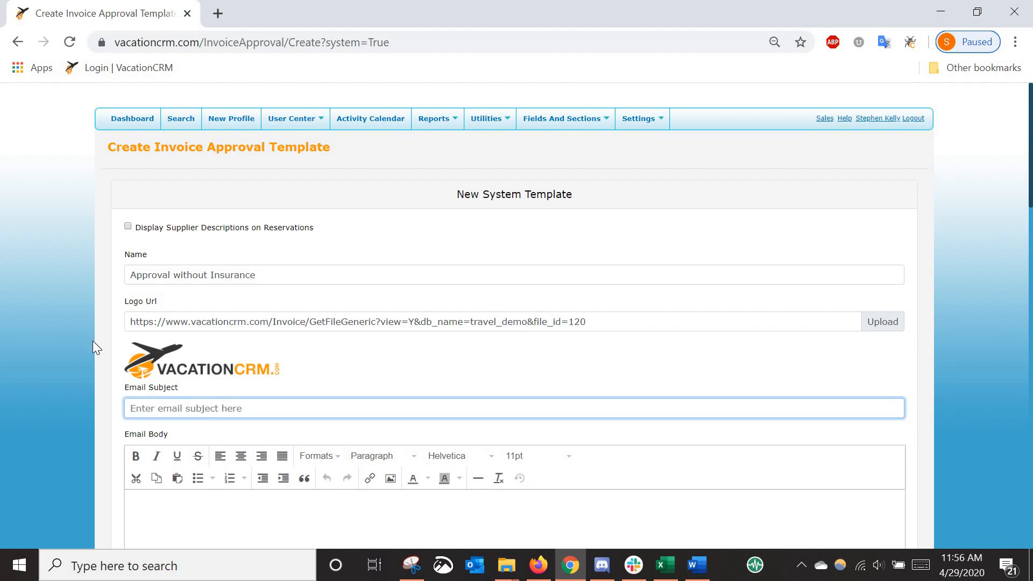
pyautogui.scroll(-5, 179, 196)
pyautogui.scroll(2, 176, 252)
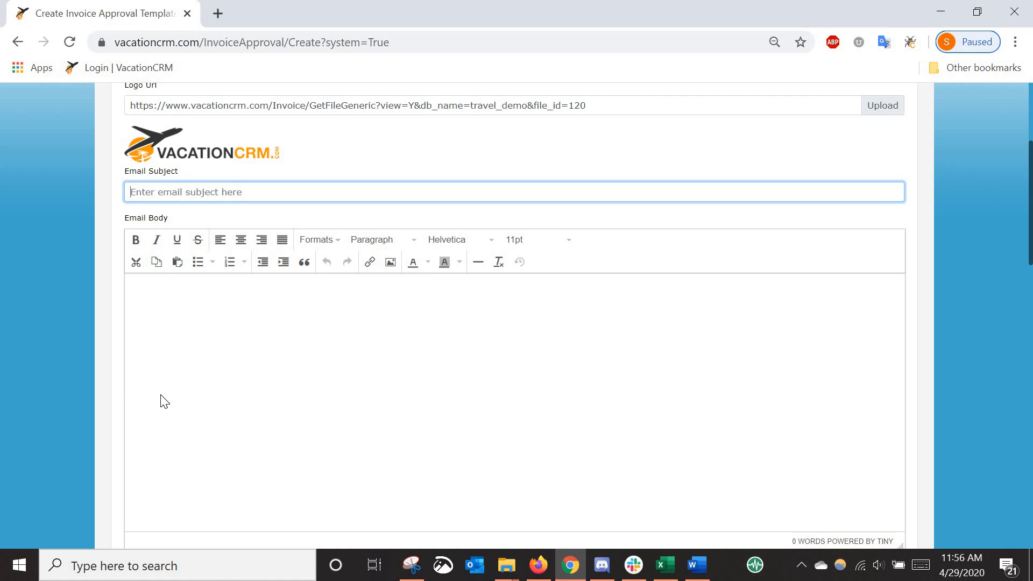
pyautogui.write('Important - Please Reveew and Approve')
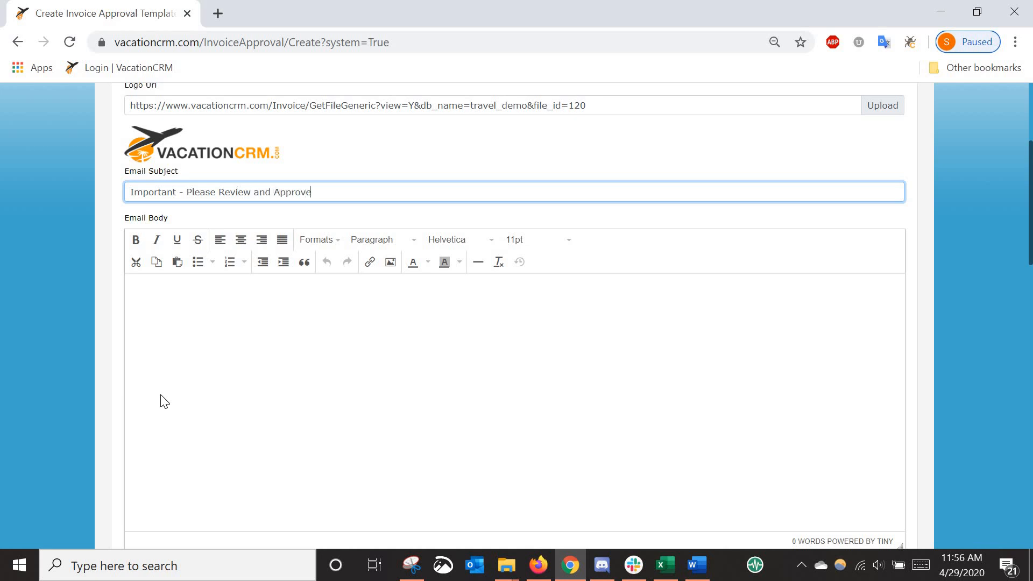
# Begin the email body with the greeting "Hi <%FIRST_NAME%>," using the first-name merge field.
pyautogui.click(161, 401)
pyautogui.scroll(-1, 280, 312)
pyautogui.scroll(-4, 279, 312)
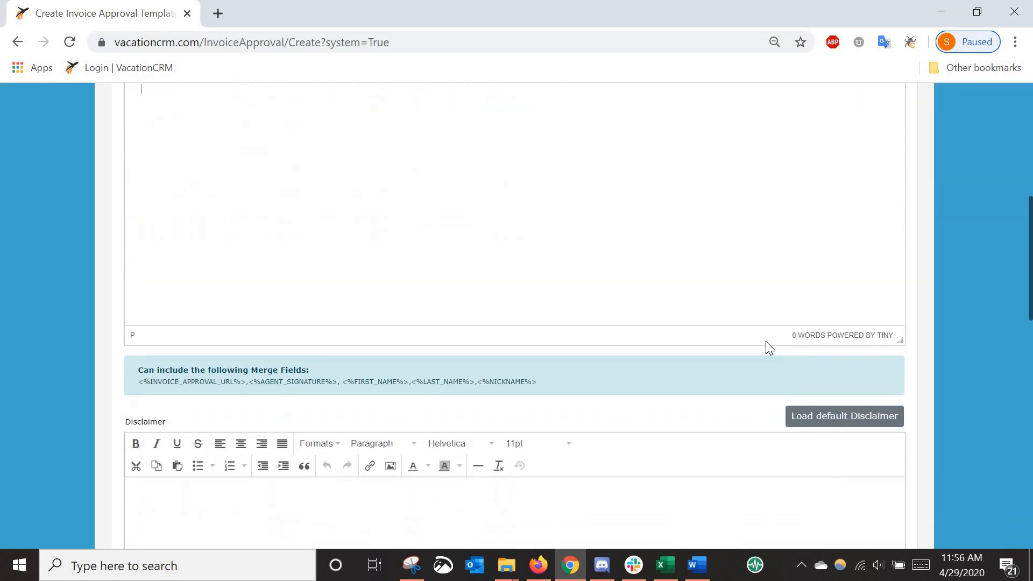
pyautogui.scroll(1, 1028, 230)
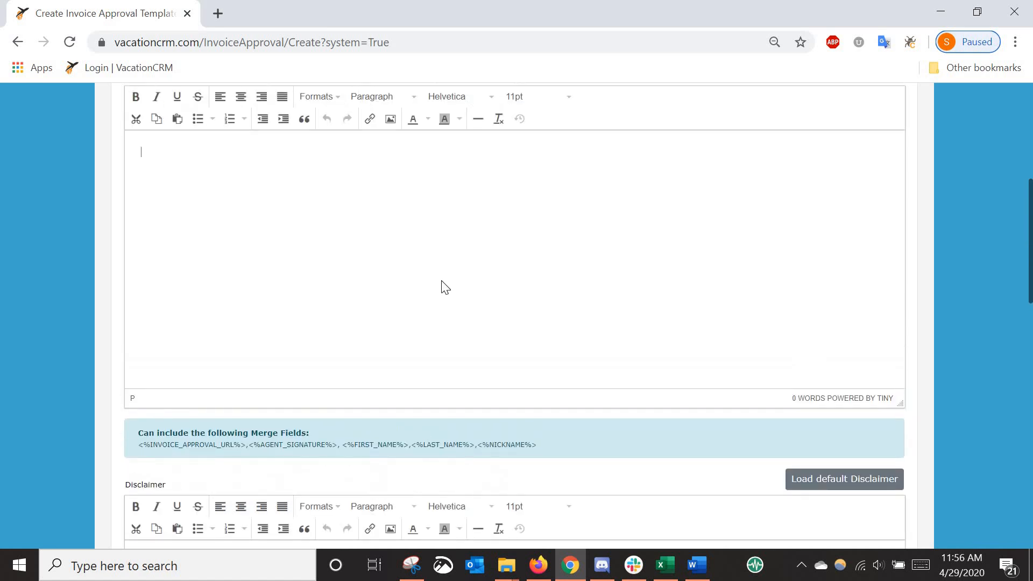
pyautogui.write('Hi')
pyautogui.write('<%FIRST_NAME%>')
pyautogui.write('O')
pyautogui.press('BackSpace')
# Add "Please review, sign and send this invoice back to me: <%INVOICE_APPROVAL_URL%>" to the email body, with <%AGENT_SIGNATURE%> on the line below.
pyautogui.write('Please rev')
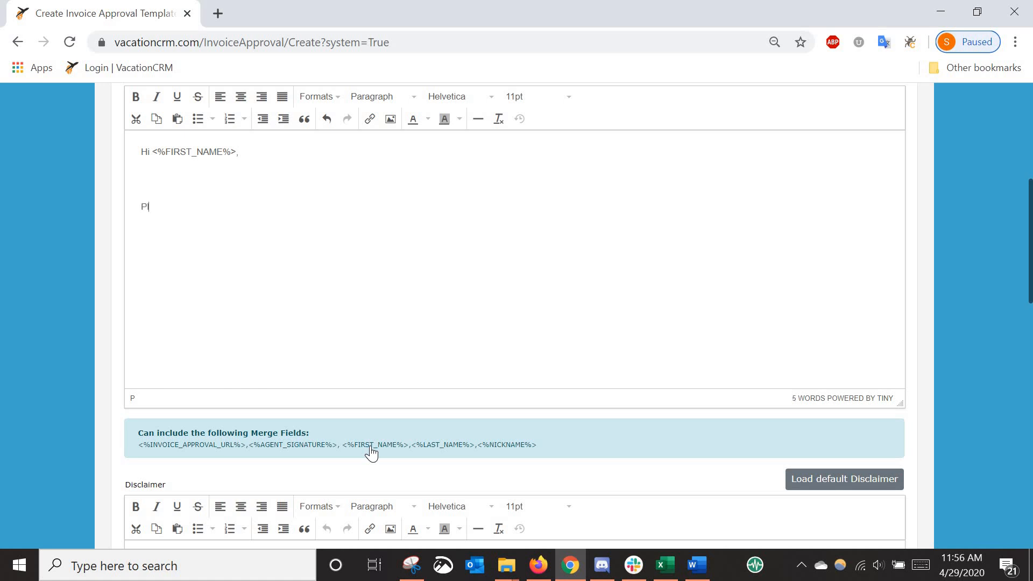
pyautogui.write('iew  sign and send this in')
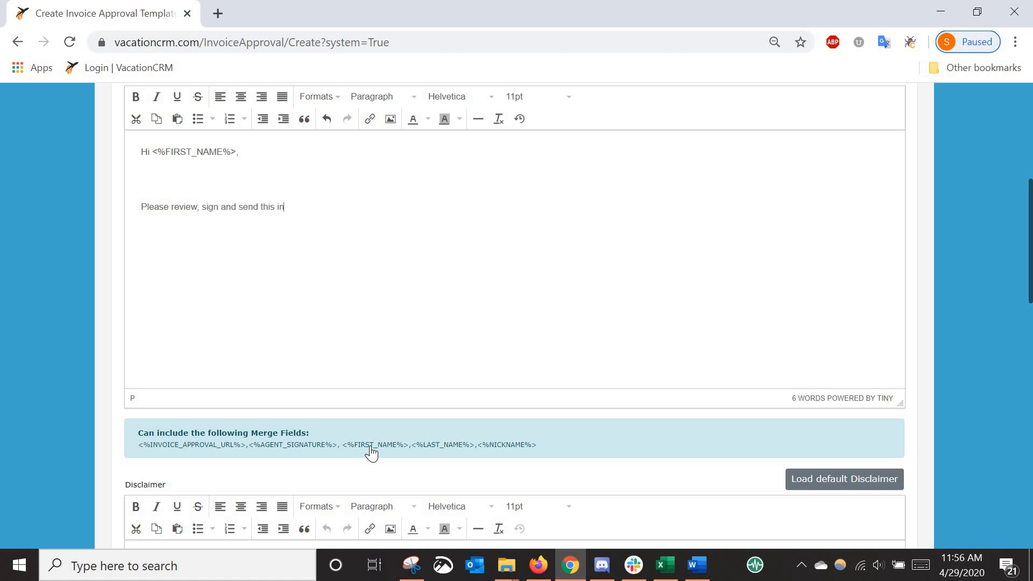
pyautogui.write('voice back to me:')
pyautogui.click(179, 445)
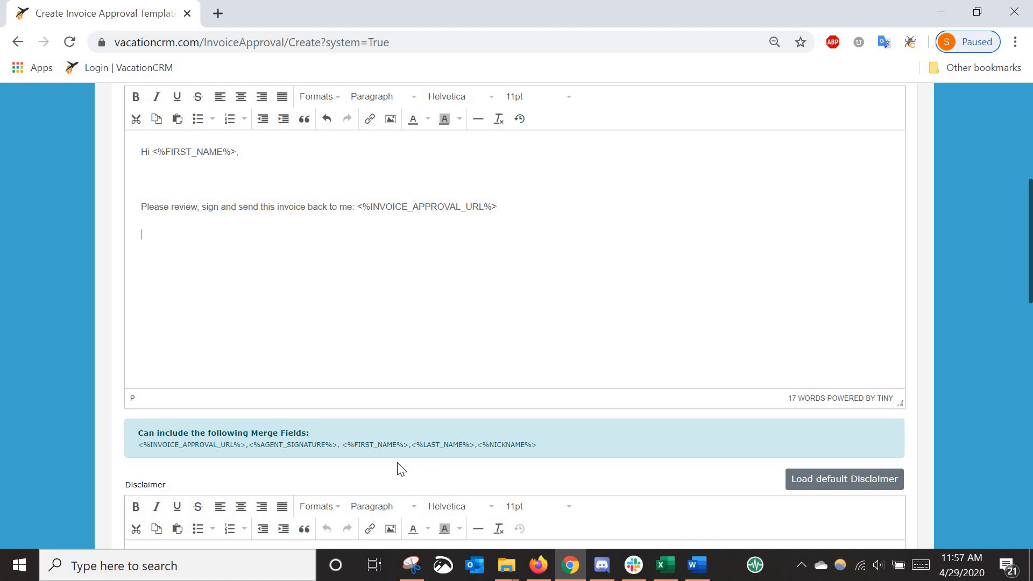
pyautogui.click(292, 446)
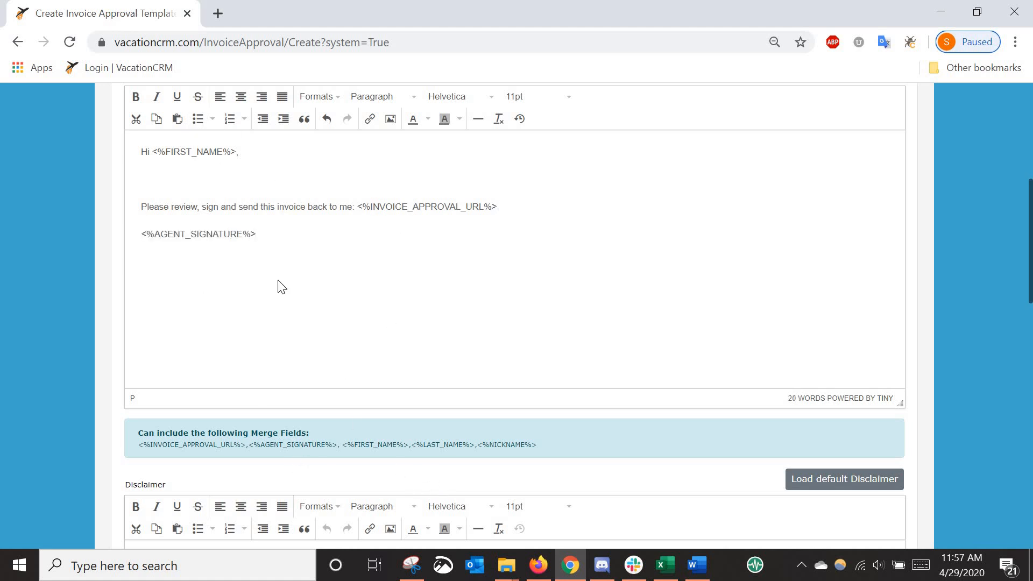
# Load the default disclaimer and delete its Airline Check In, Resort Check In and Dress Code paragraphs.
pyautogui.scroll(-6, 823, 412)
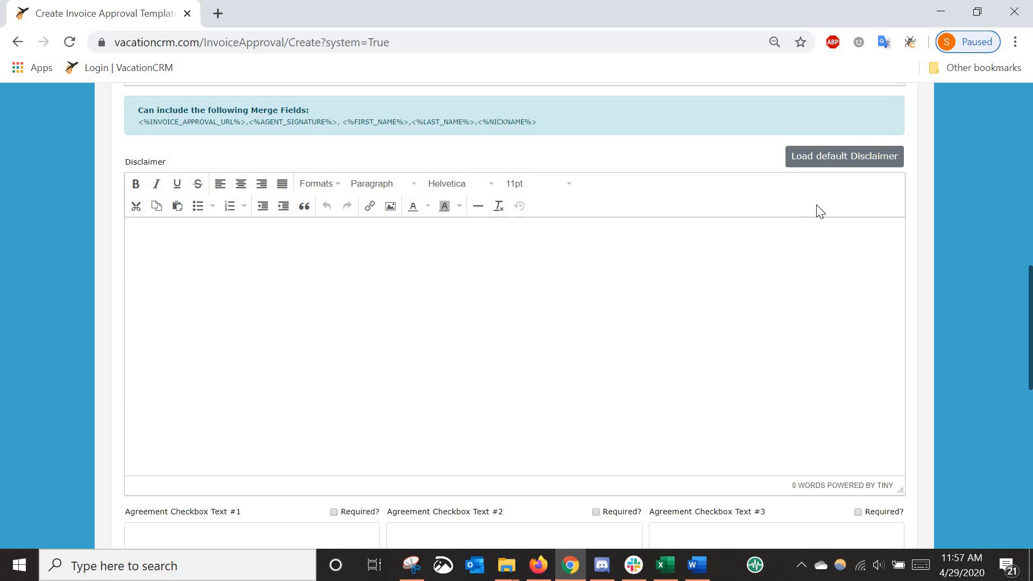
pyautogui.click(863, 158)
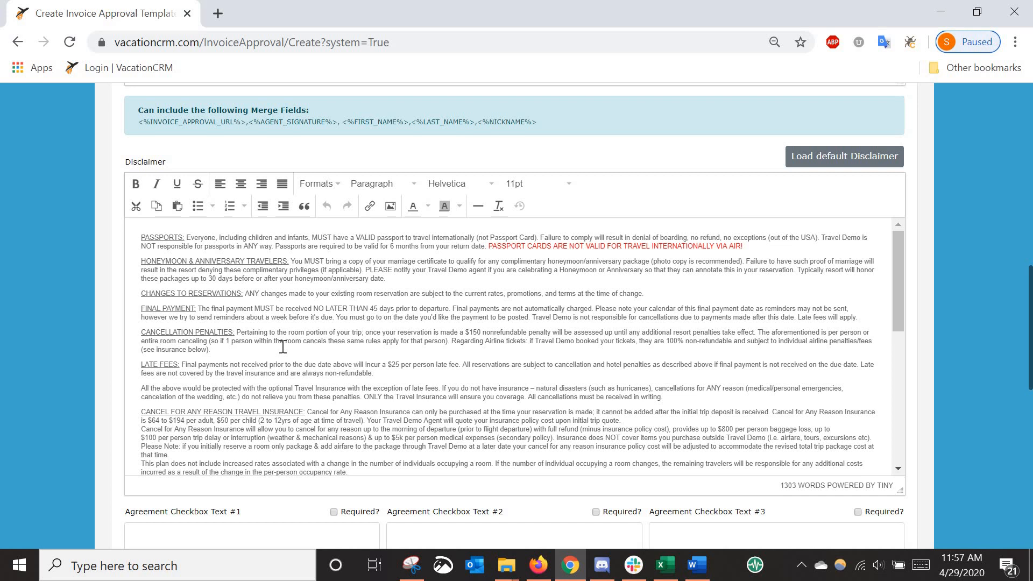
pyautogui.scroll(-2, 282, 347)
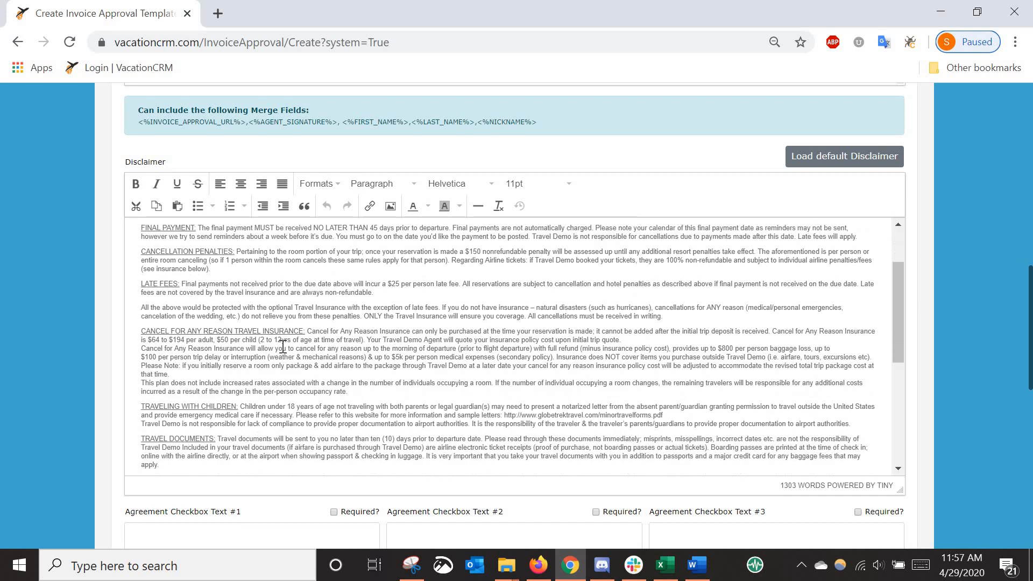
pyautogui.scroll(-4, 298, 391)
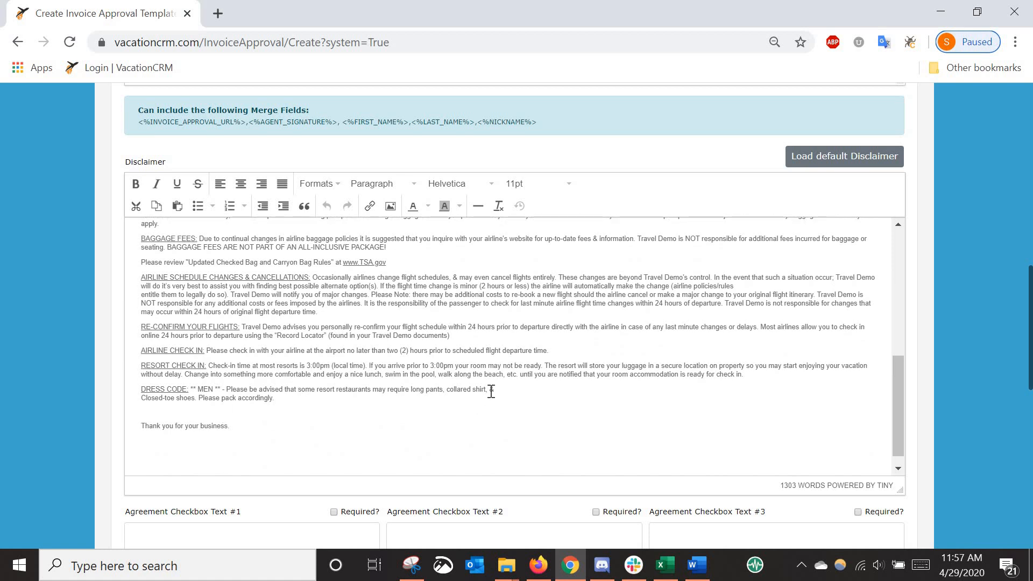
pyautogui.moveTo(498, 390); pyautogui.dragTo(128, 349)
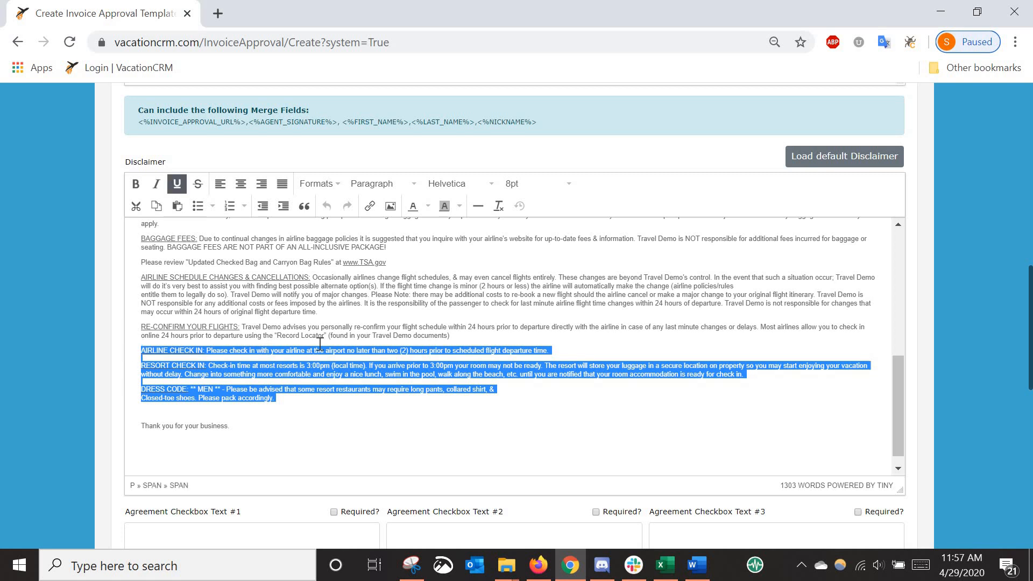
pyautogui.press('BackSpace')
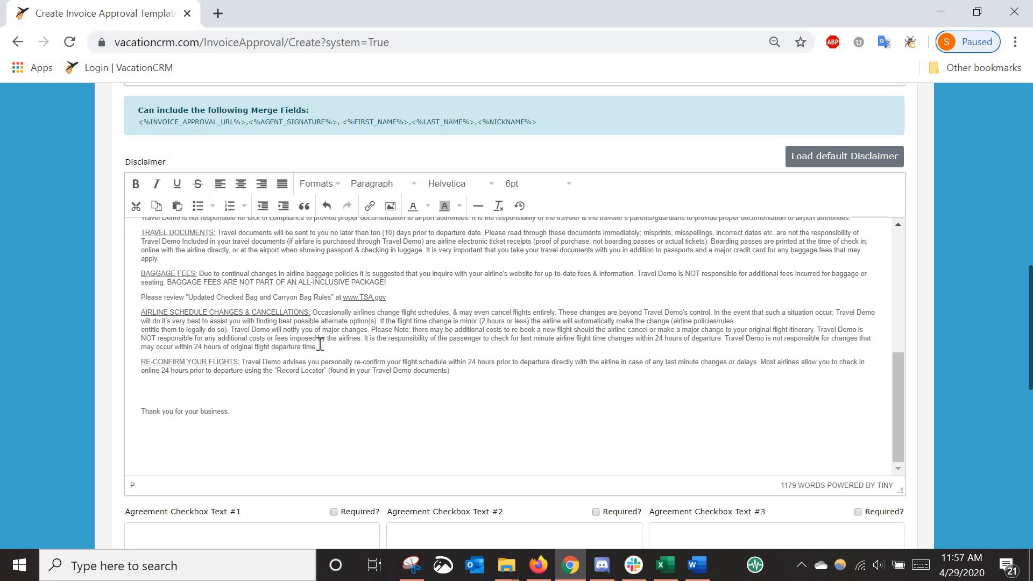
# Add an underlined "Without insurance:" heading at the deleted paragraphs' place, followed by the non-underlined text "You cannot cancel without full penalties...".
pyautogui.write('Without')
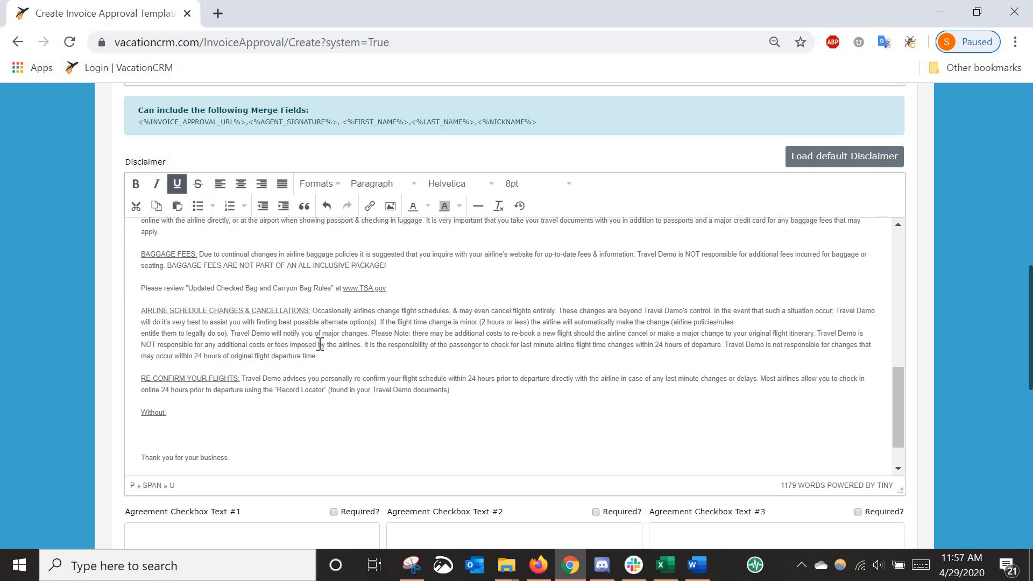
pyautogui.write(' insurance:')
pyautogui.click(177, 184)
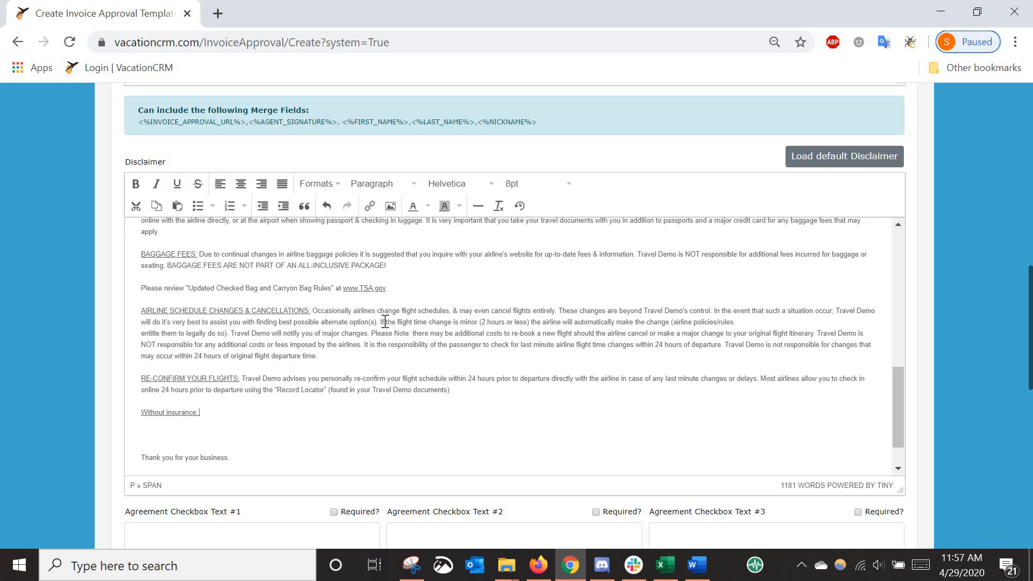
pyautogui.write('You cannot cancel without full penalties...')
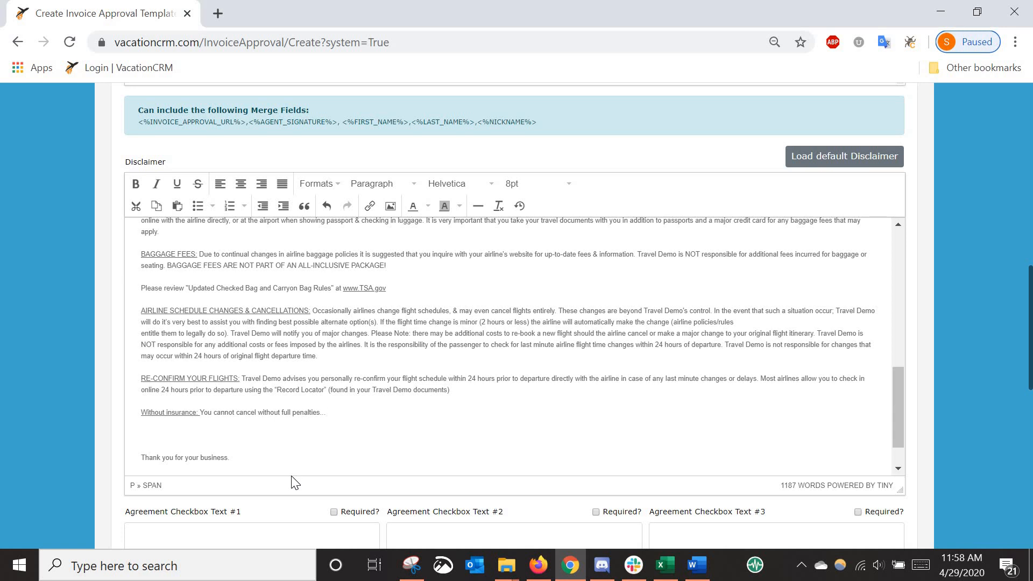
# Set Agreement Checkbox Text #1 to "I understand and agree to these terms" and make it required.
pyautogui.scroll(-4, 293, 452)
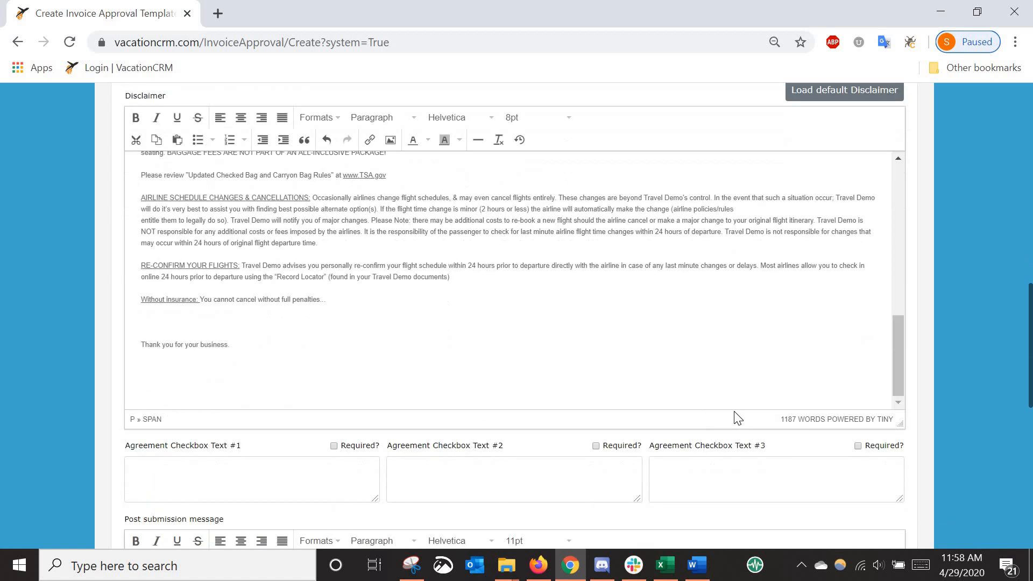
pyautogui.scroll(-1, 255, 374)
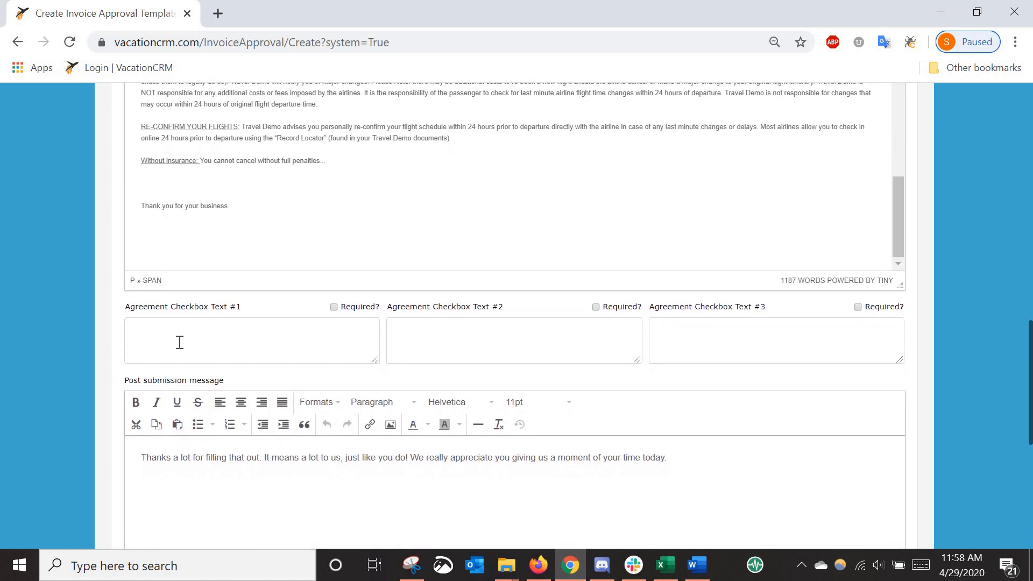
pyautogui.click(177, 333)
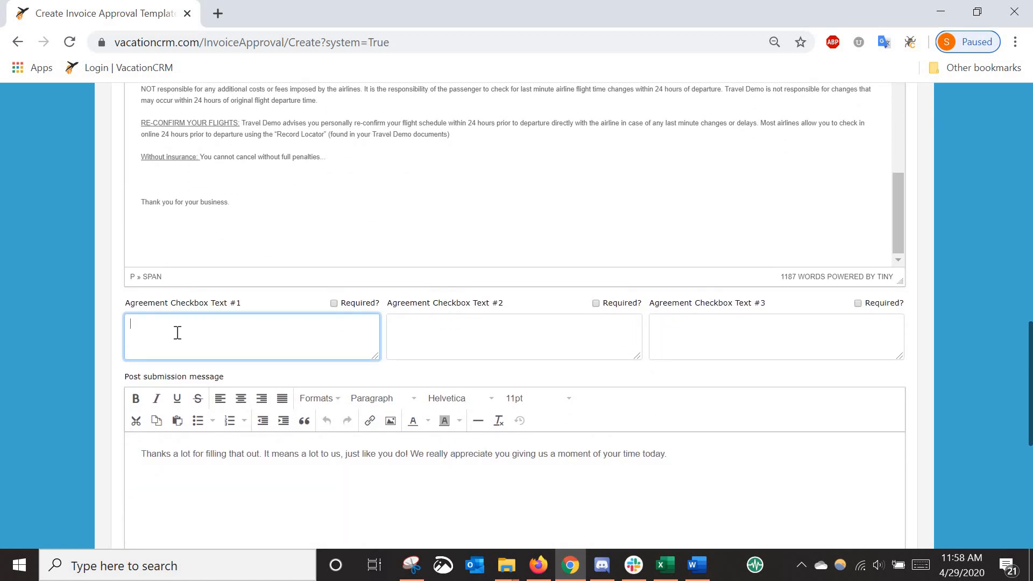
pyautogui.write('I understand and agree to these terms')
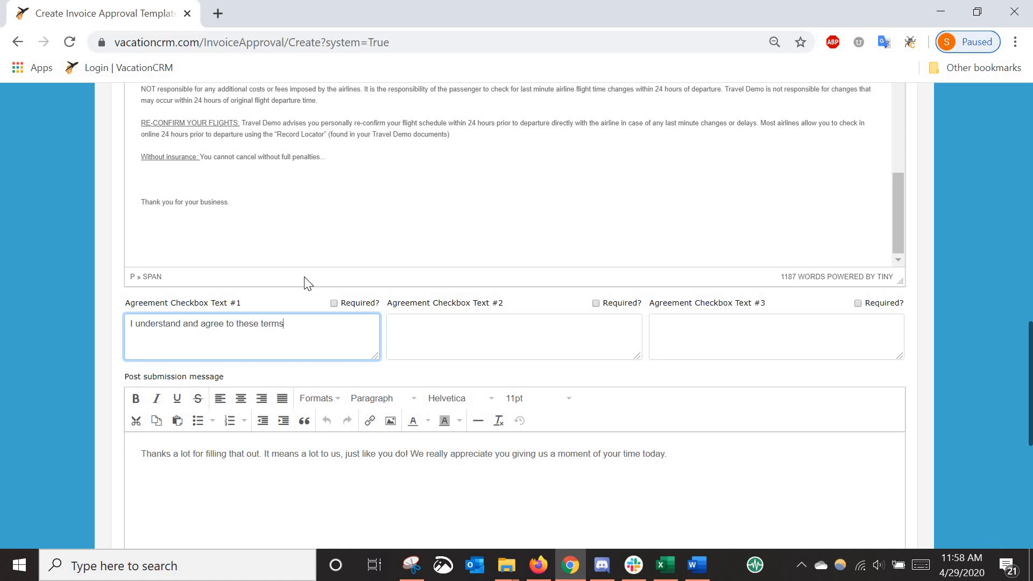
pyautogui.click(333, 303)
# Set Agreement Checkbox Text #2 to "Second Checkbox" and make it required.
pyautogui.click(465, 340)
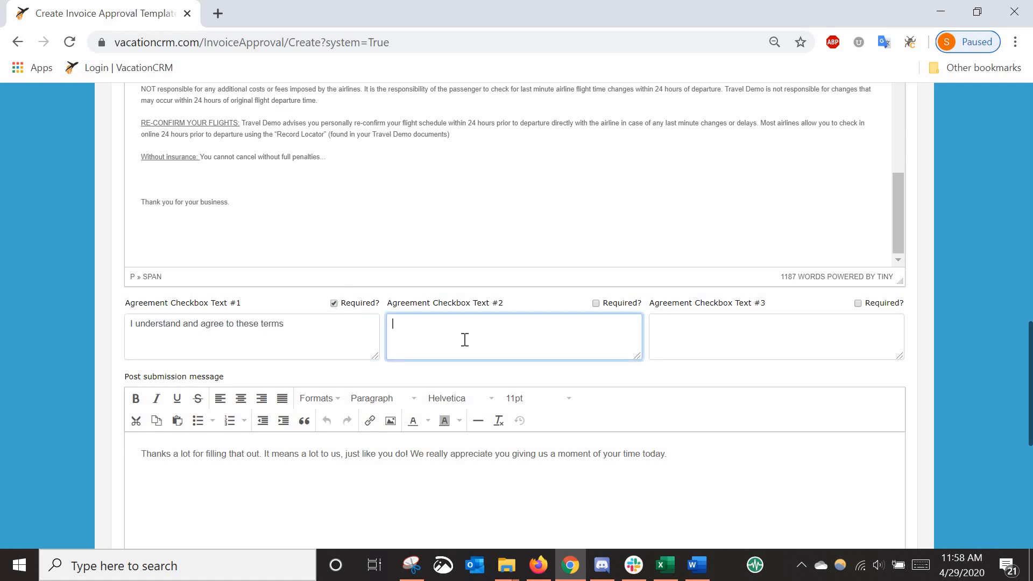
pyautogui.write('Second Checkbox')
pyautogui.click(595, 304)
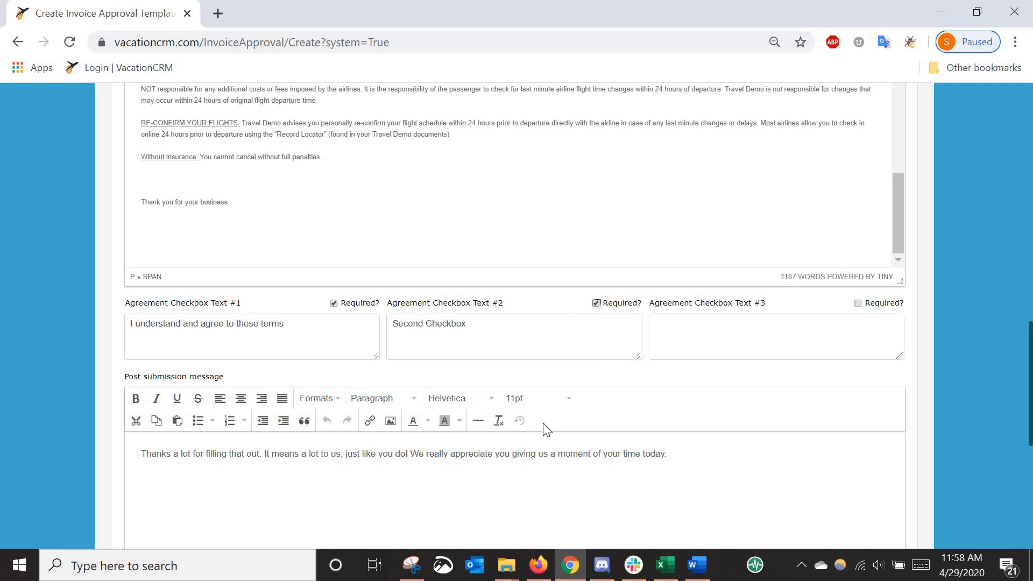
# Keep the default post submission message and save the invoice approval template.
pyautogui.scroll(-2, 487, 442)
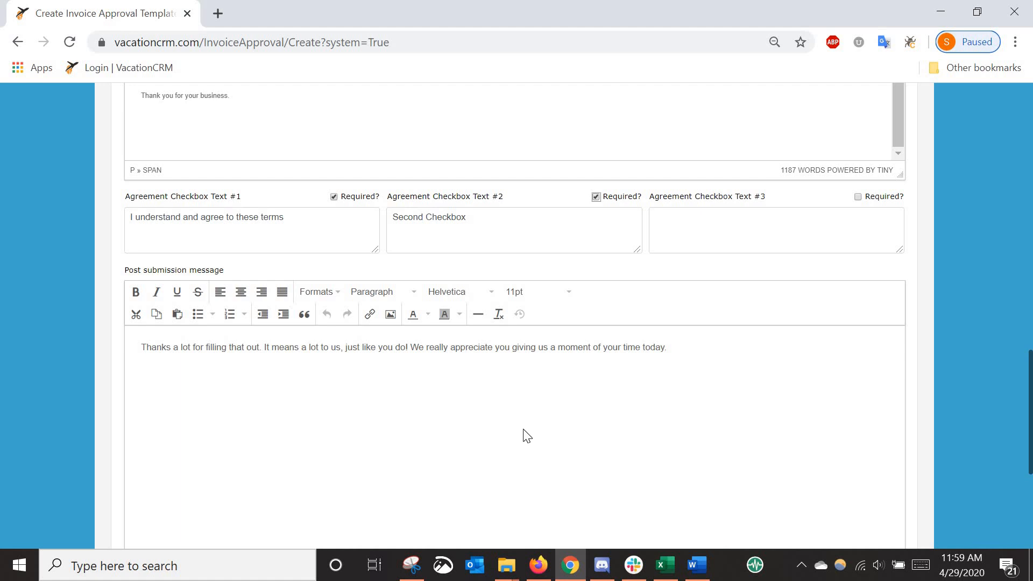
pyautogui.scroll(-4, 517, 379)
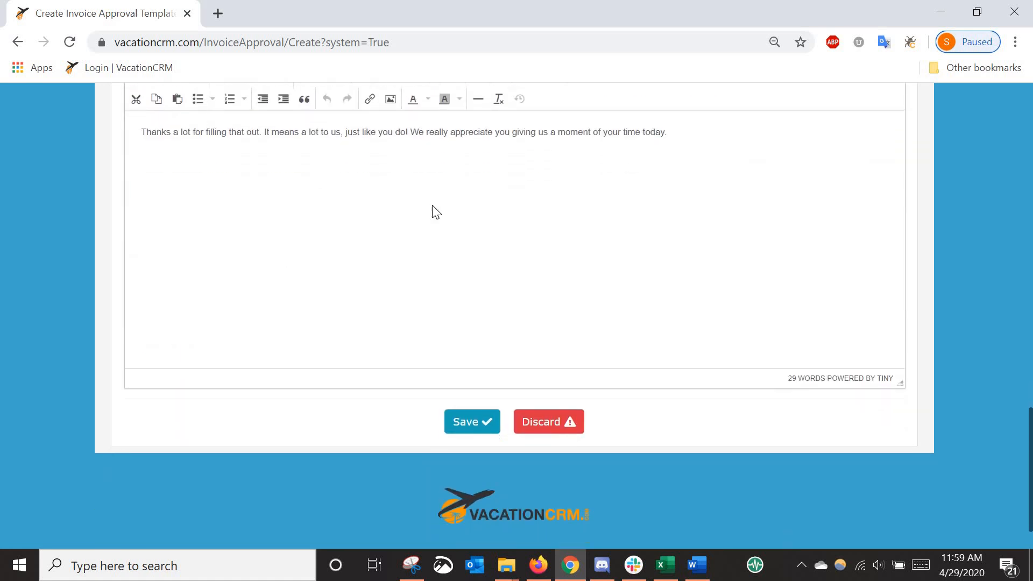
pyautogui.click(464, 422)
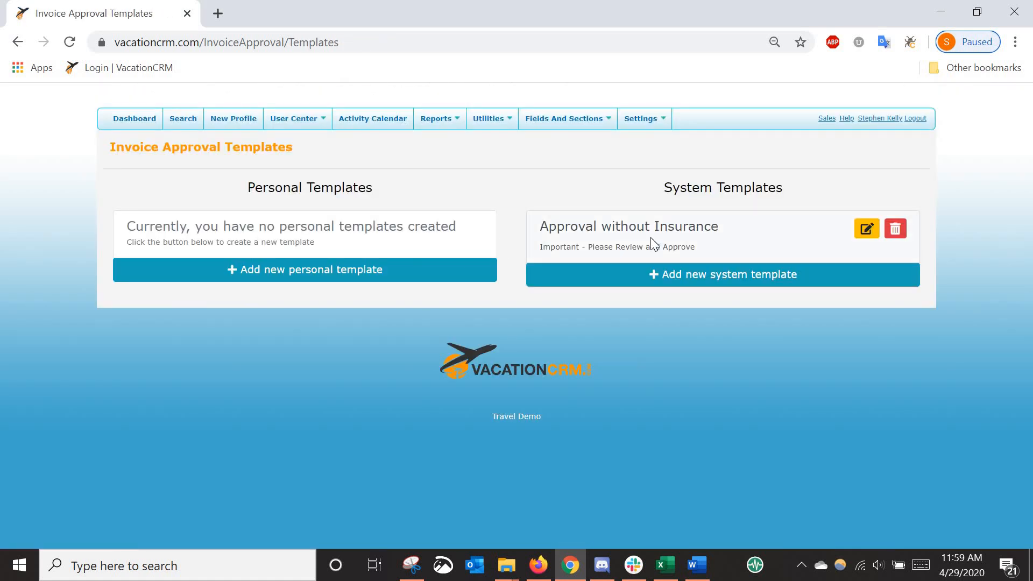
# Return to the dashboard and open the client profile of the first Final Payments Due entry.
pyautogui.click(129, 121)
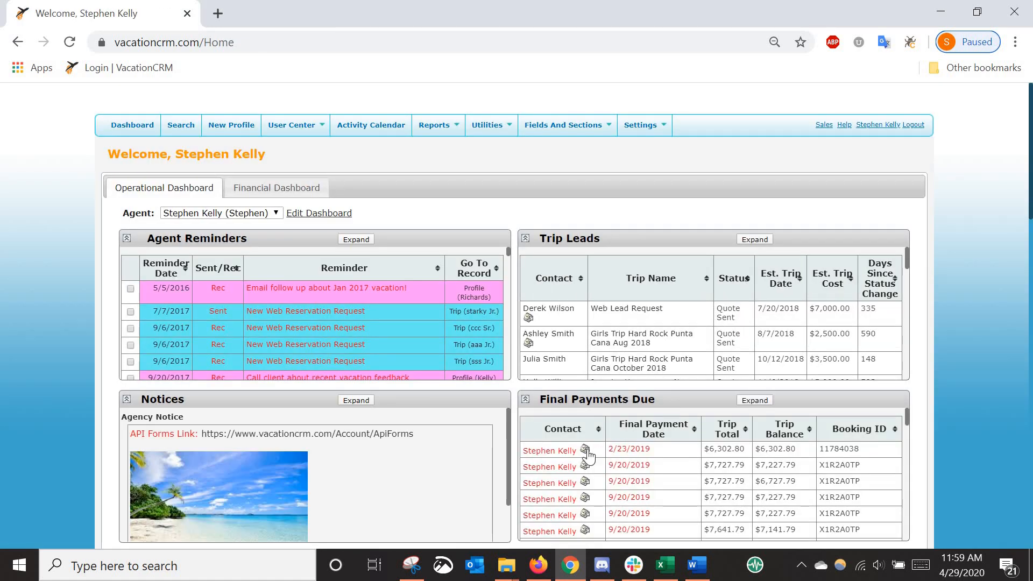
pyautogui.click(554, 456)
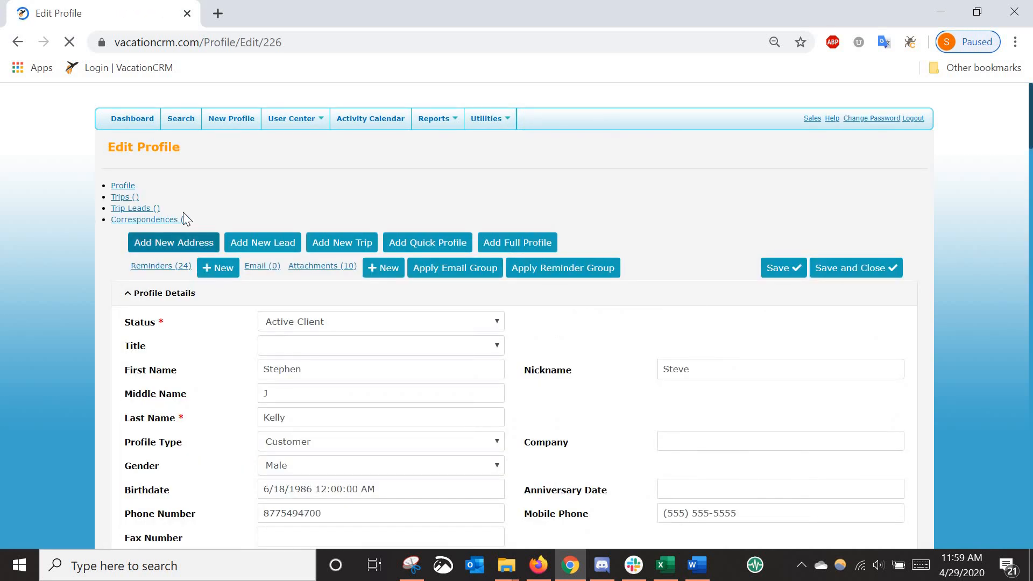
# Open the client's trip 1235 and start an invoice approval with the Approval without Insurance template.
pyautogui.click(194, 195)
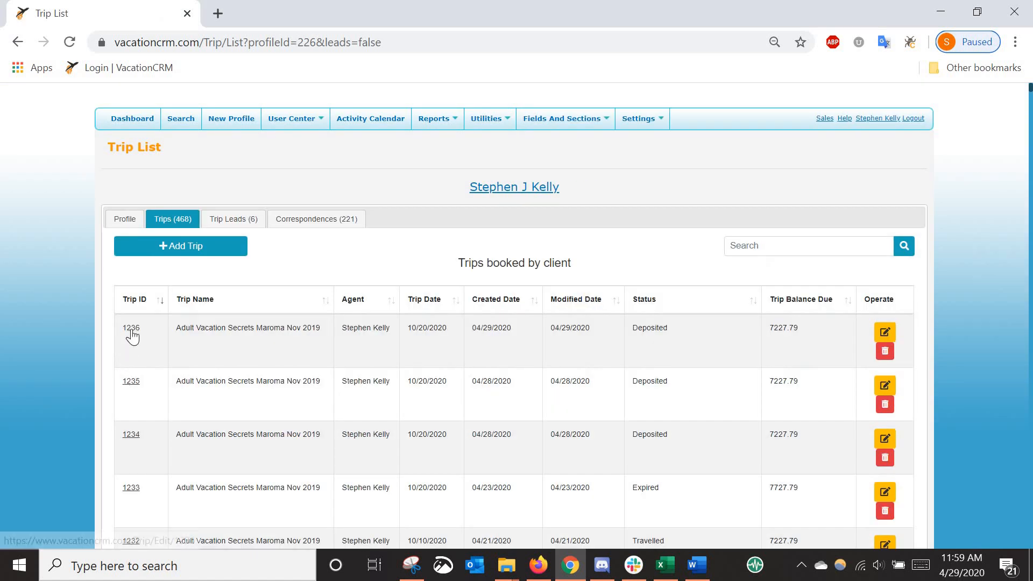
pyautogui.click(129, 385)
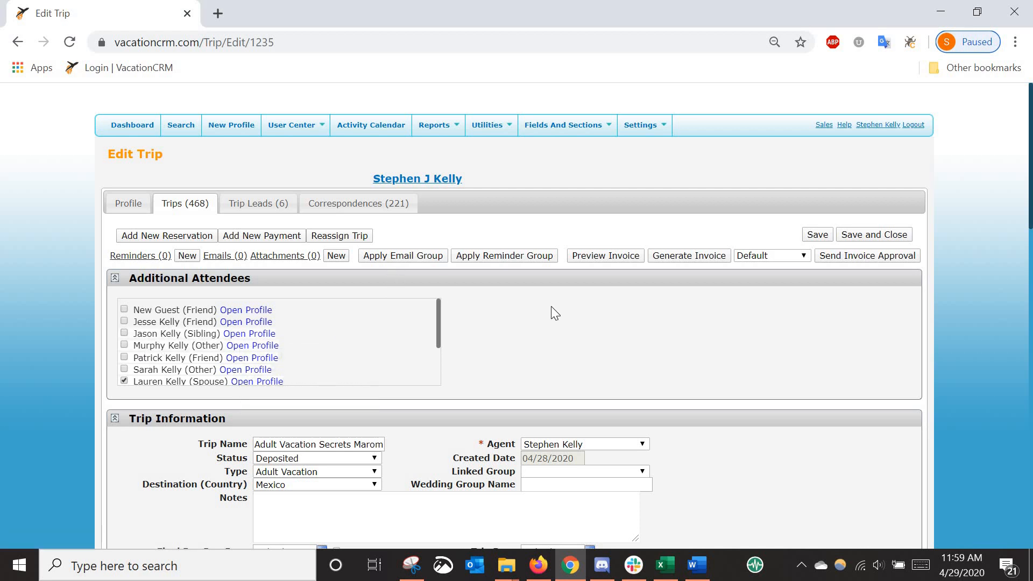
pyautogui.click(864, 256)
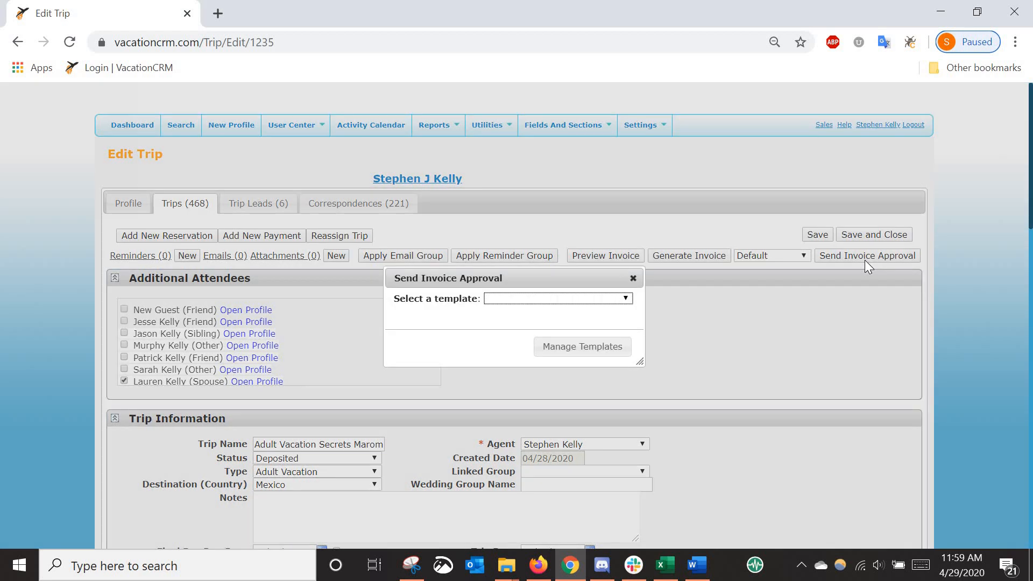
pyautogui.click(591, 299)
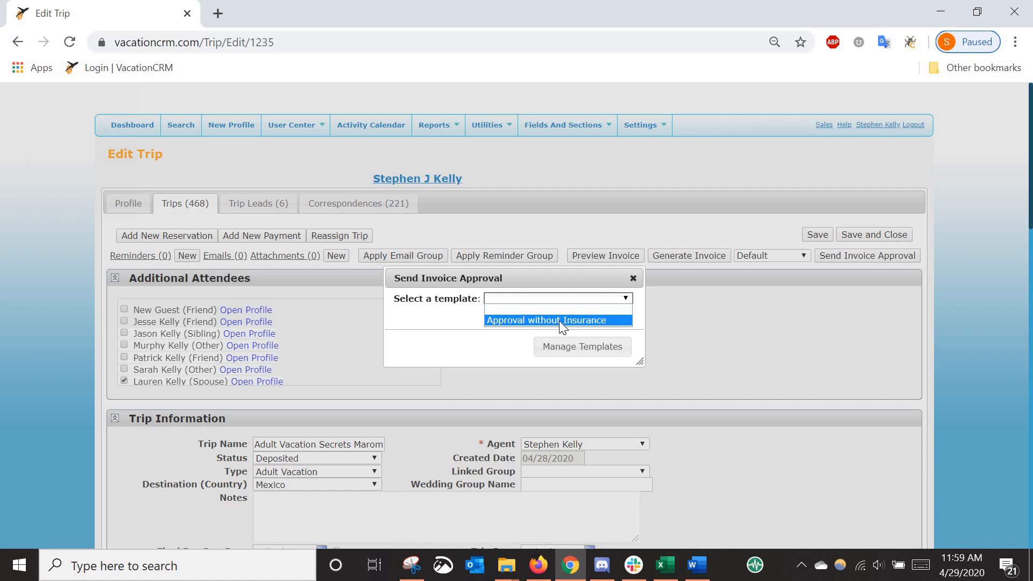
pyautogui.click(559, 320)
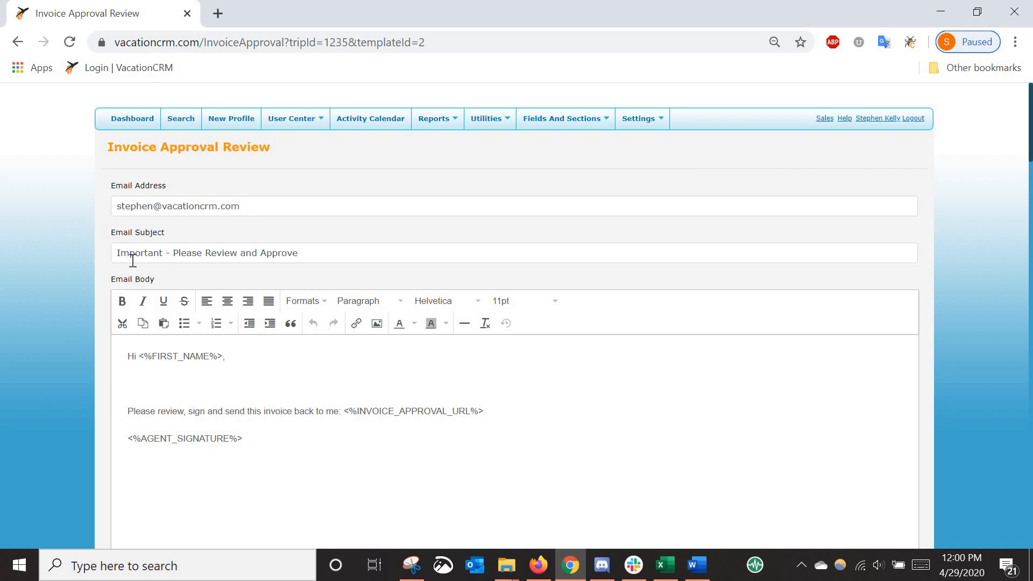
# Review the approval email, the invoice details and the terms down to the without-insurance clause.
pyautogui.scroll(-6, 452, 434)
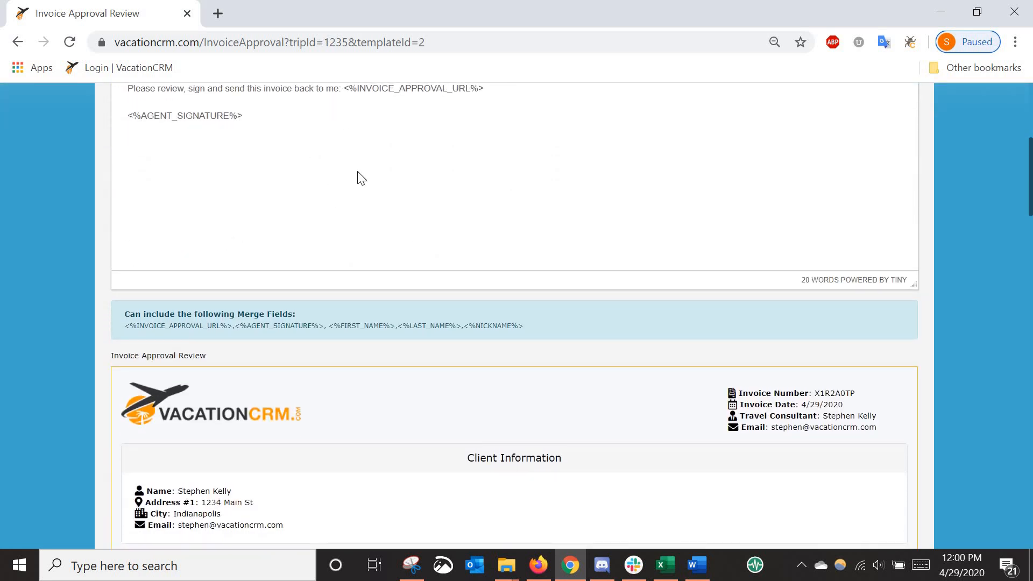
pyautogui.scroll(-3, 582, 281)
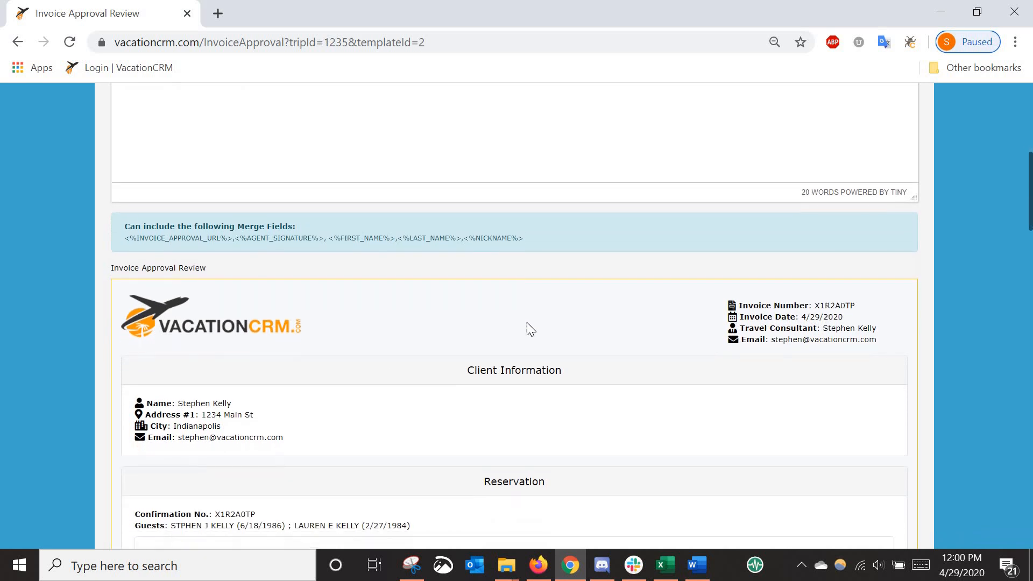
pyautogui.scroll(-9, 533, 333)
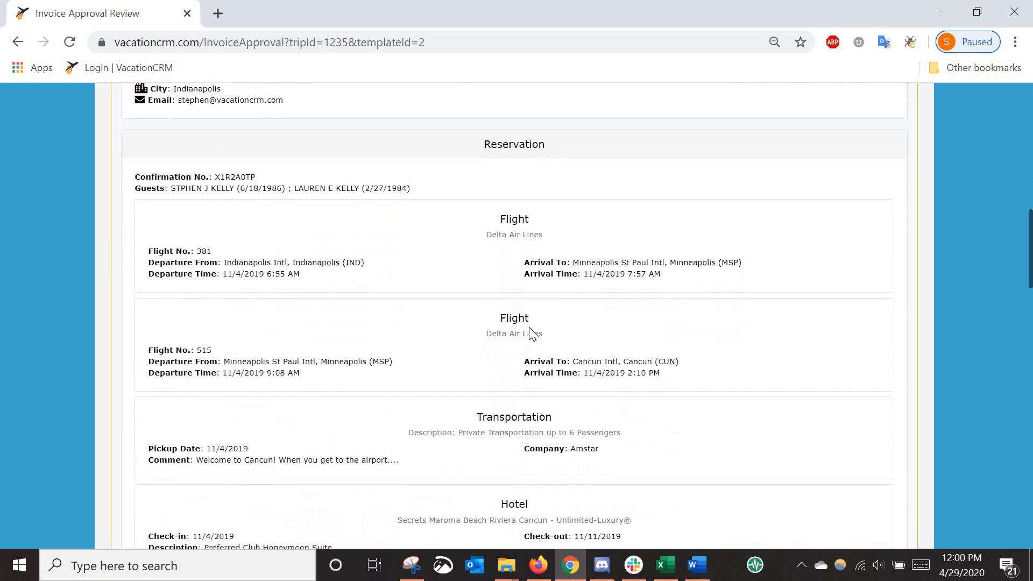
pyautogui.scroll(-9, 532, 334)
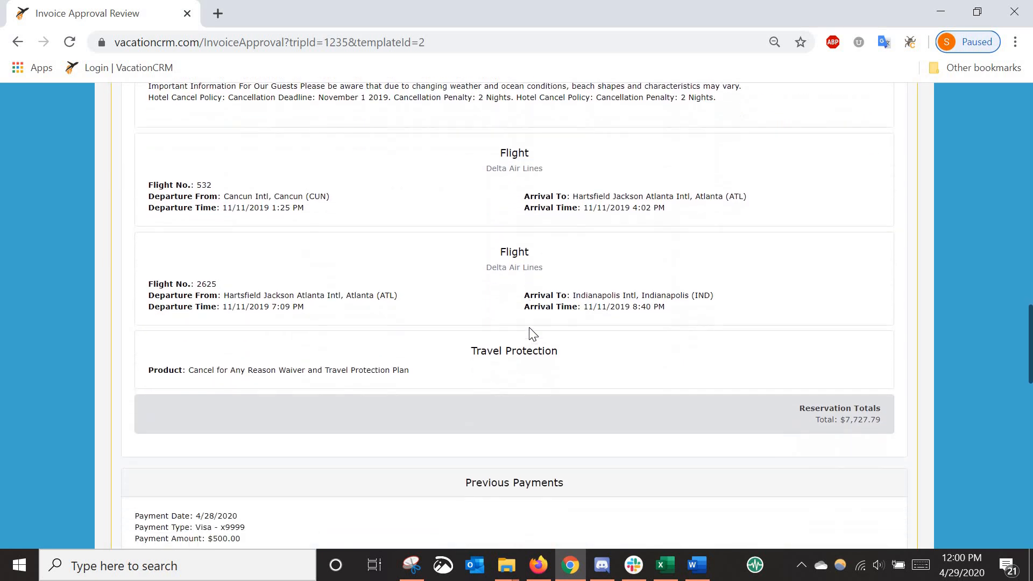
pyautogui.scroll(-8, 528, 327)
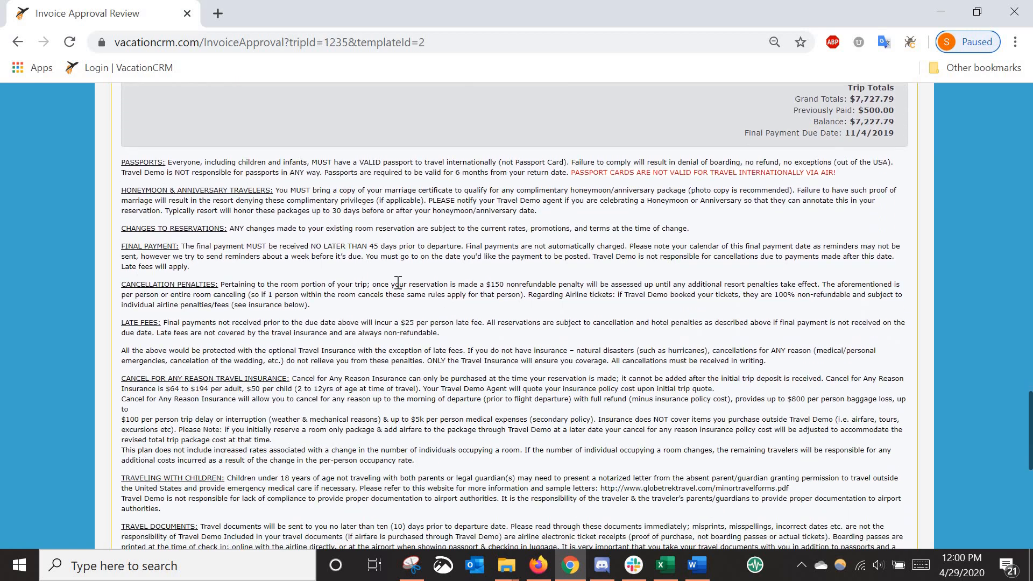
pyautogui.scroll(-7, 428, 294)
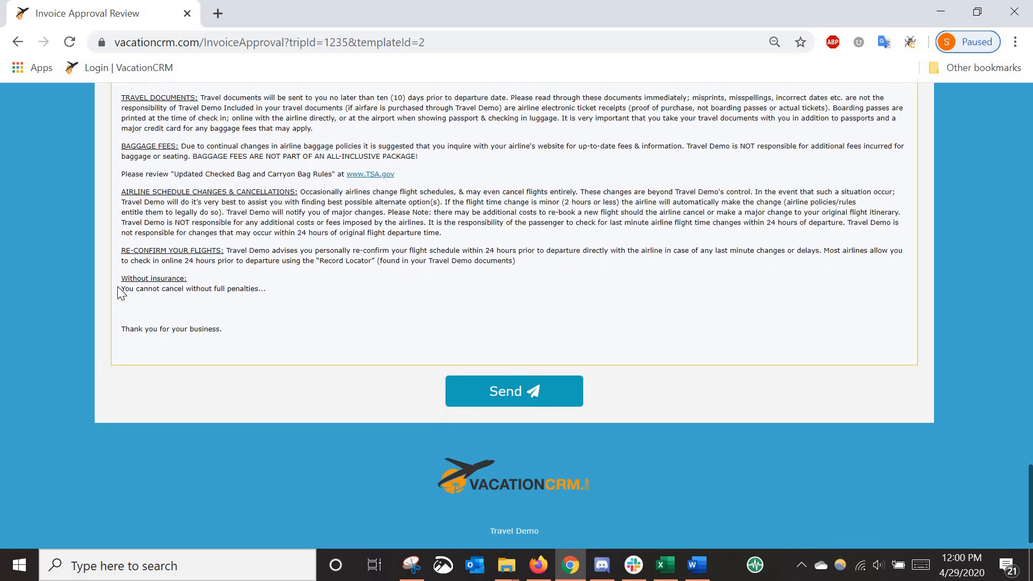
pyautogui.moveTo(122, 289); pyautogui.dragTo(258, 288)
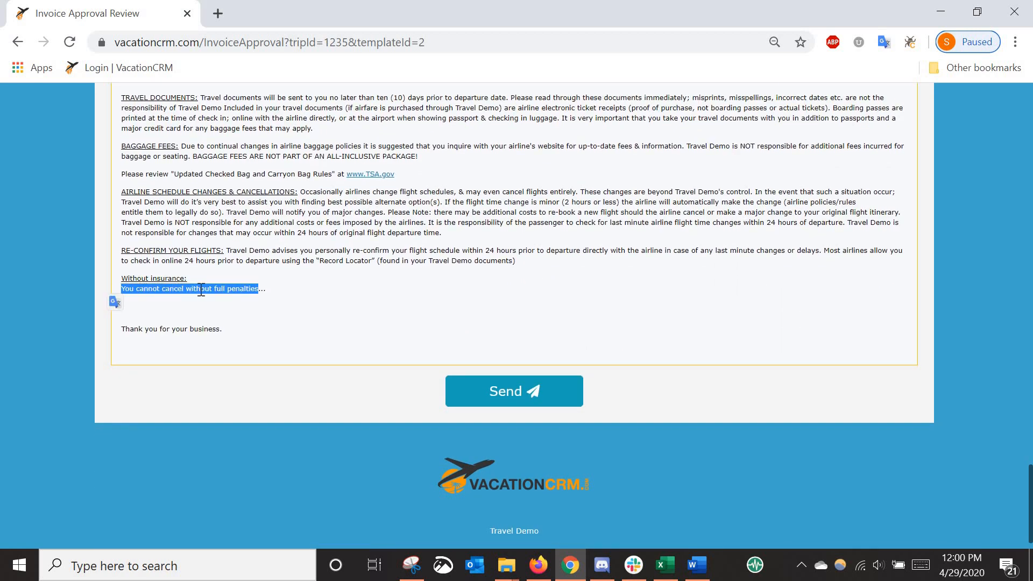
pyautogui.click(309, 310)
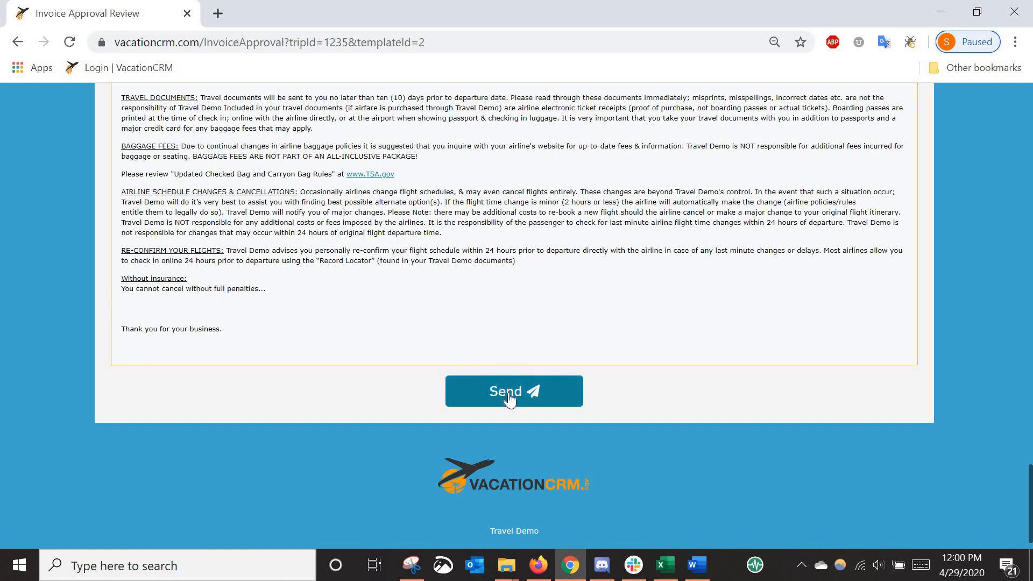
# Send the invoice approval to the client and check the trip's invoice approvals.
pyautogui.click(510, 398)
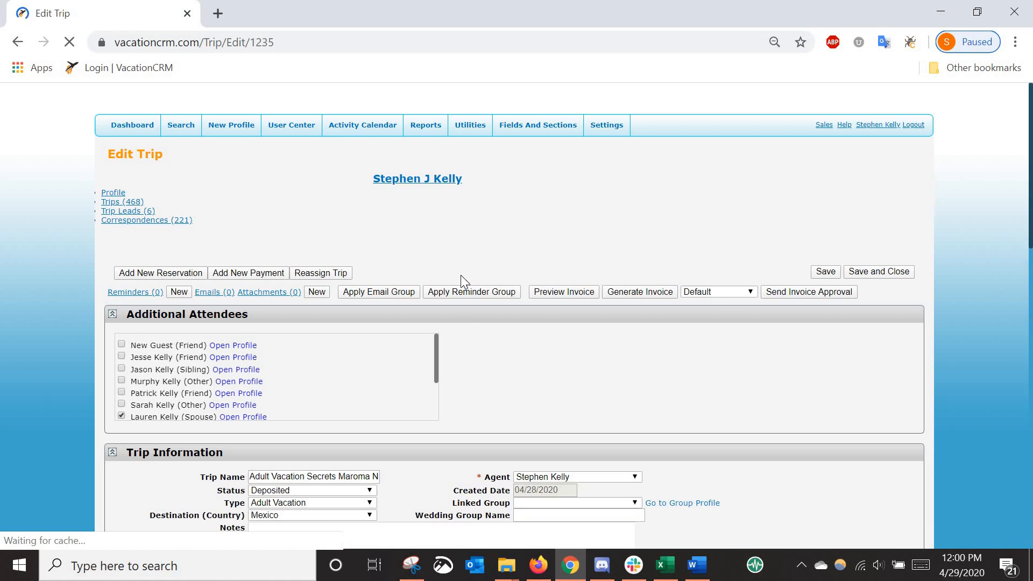
pyautogui.scroll(-10, 34, 357)
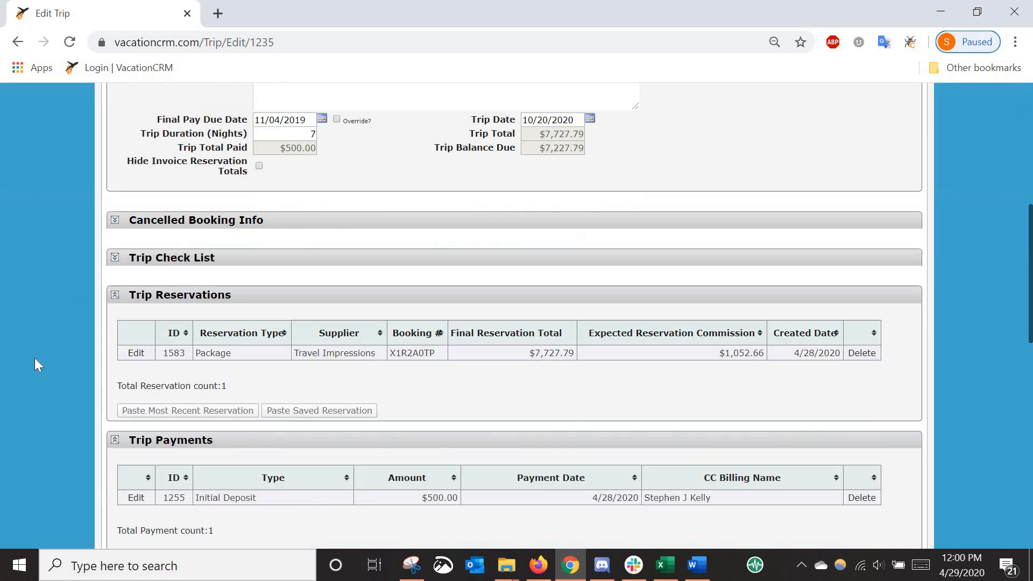
pyautogui.scroll(-3, 172, 377)
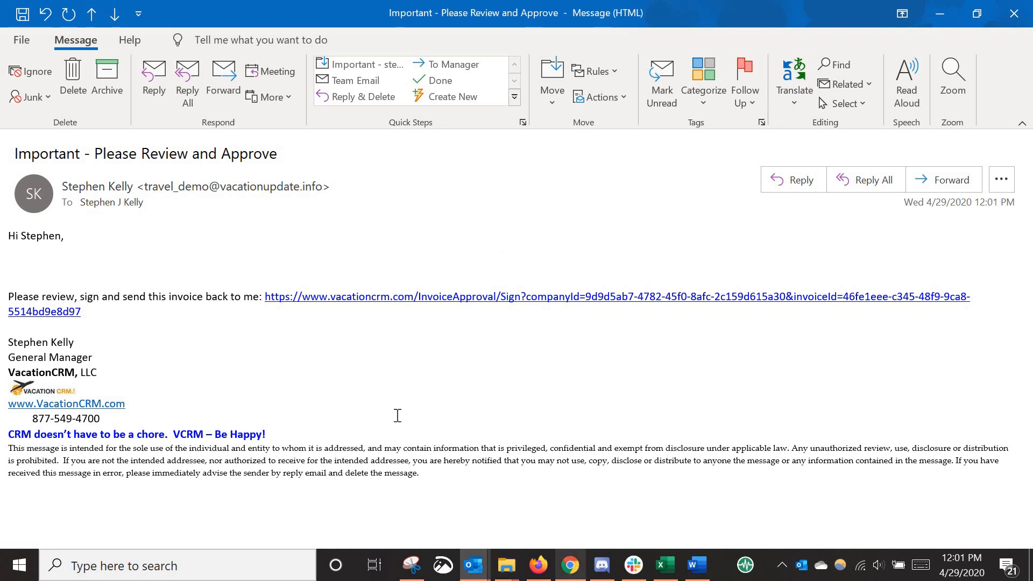
# Switch from Outlook to Chrome and open the copied invoice approval link in a new tab.
pyautogui.click(570, 565)
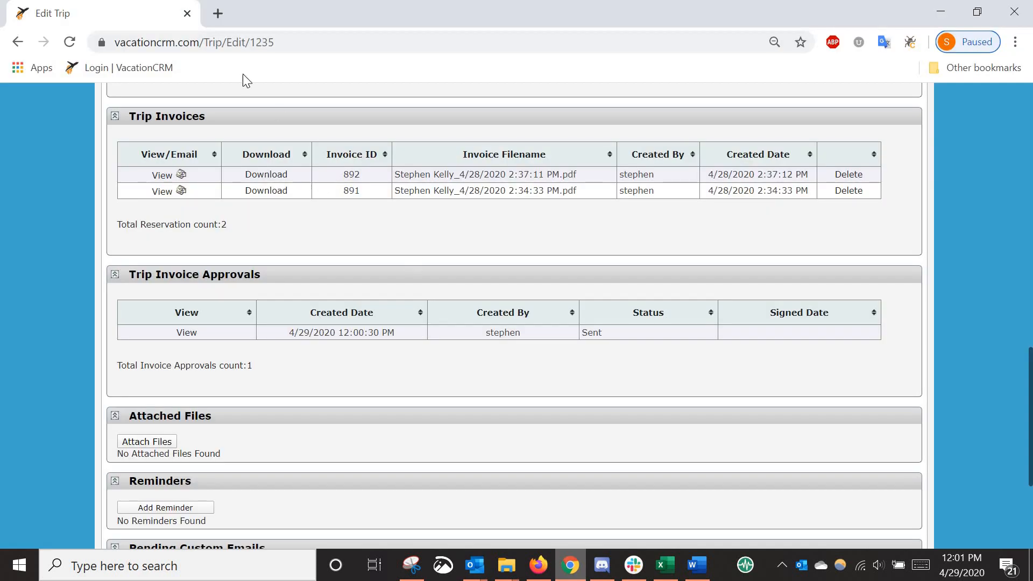
pyautogui.click(219, 13)
pyautogui.rightClick(242, 42)
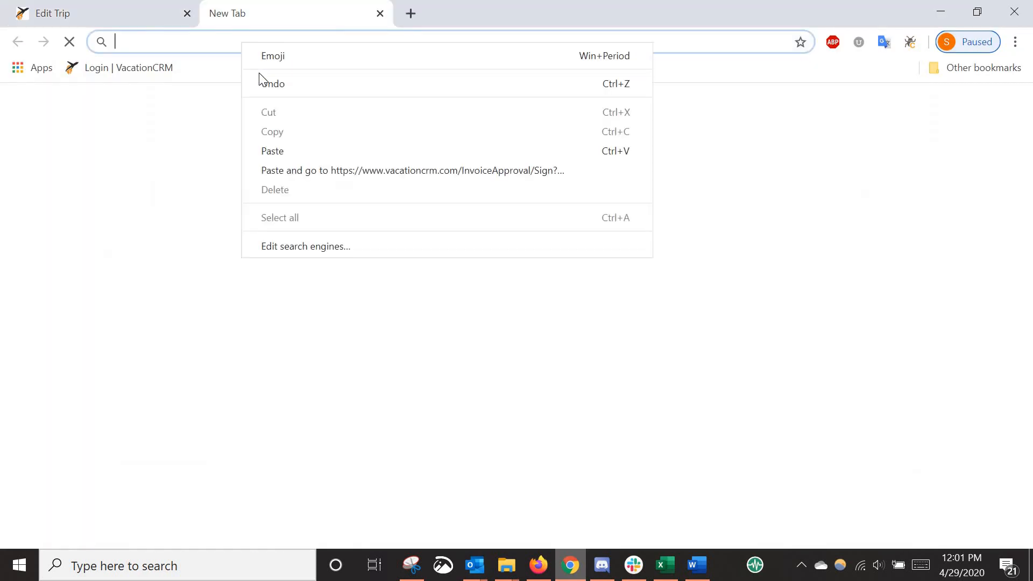
pyautogui.click(288, 168)
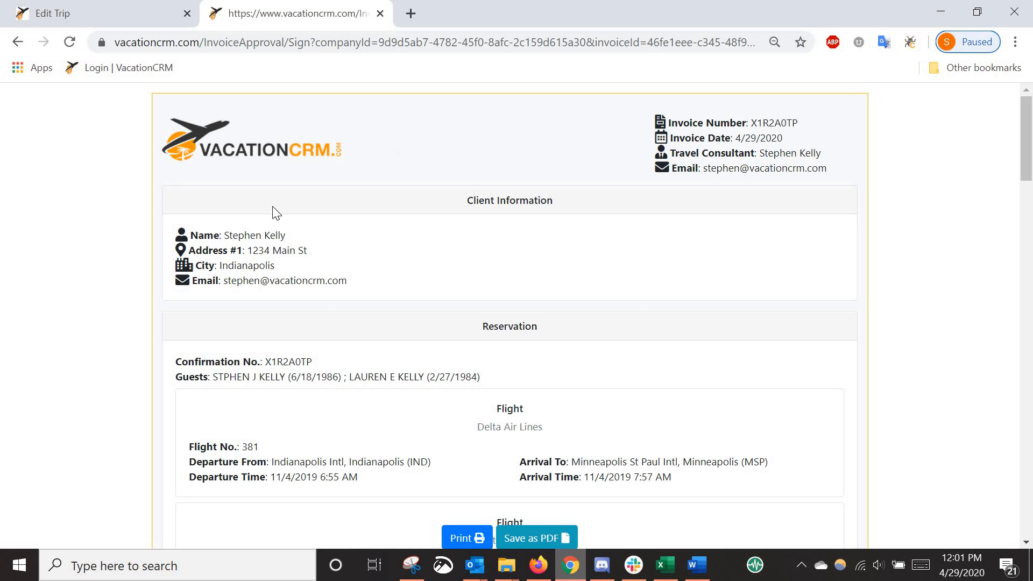
# Accept both terms in the invoice's Agreement Section, sign with the client's full name, and approve the invoice.
pyautogui.scroll(-4, 518, 288)
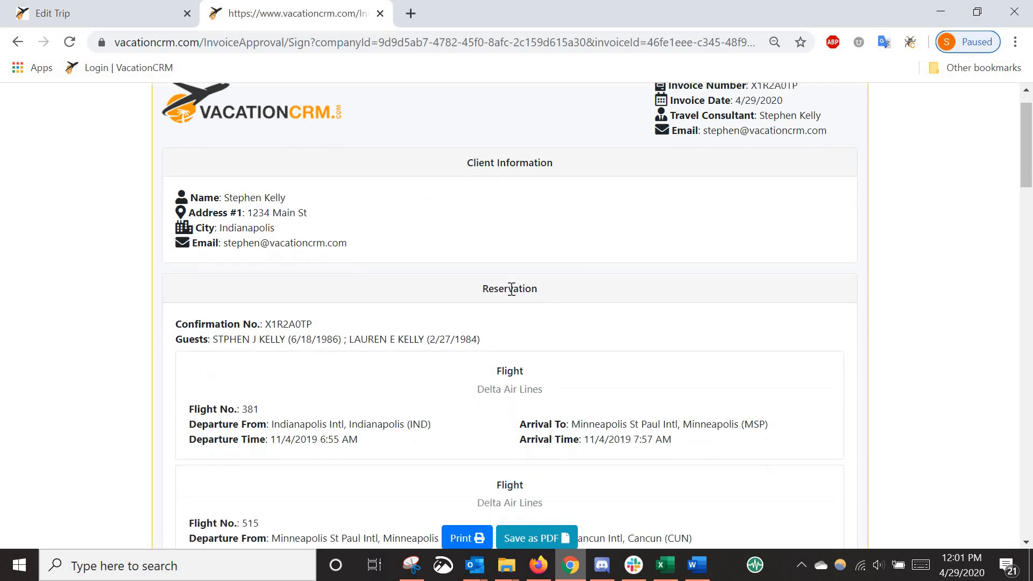
pyautogui.scroll(-12, 608, 293)
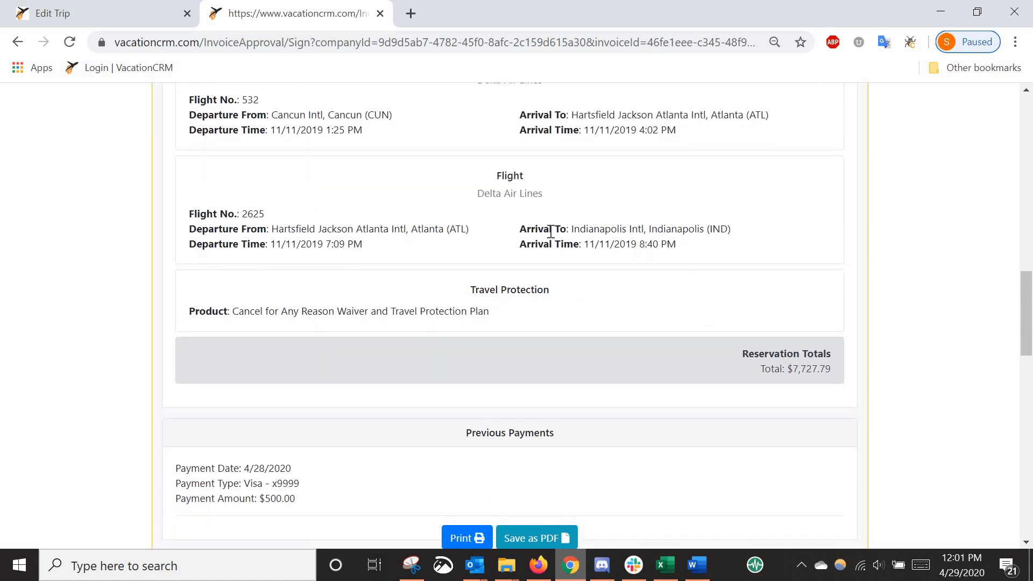
pyautogui.scroll(-6, 549, 245)
pyautogui.scroll(-9, 549, 248)
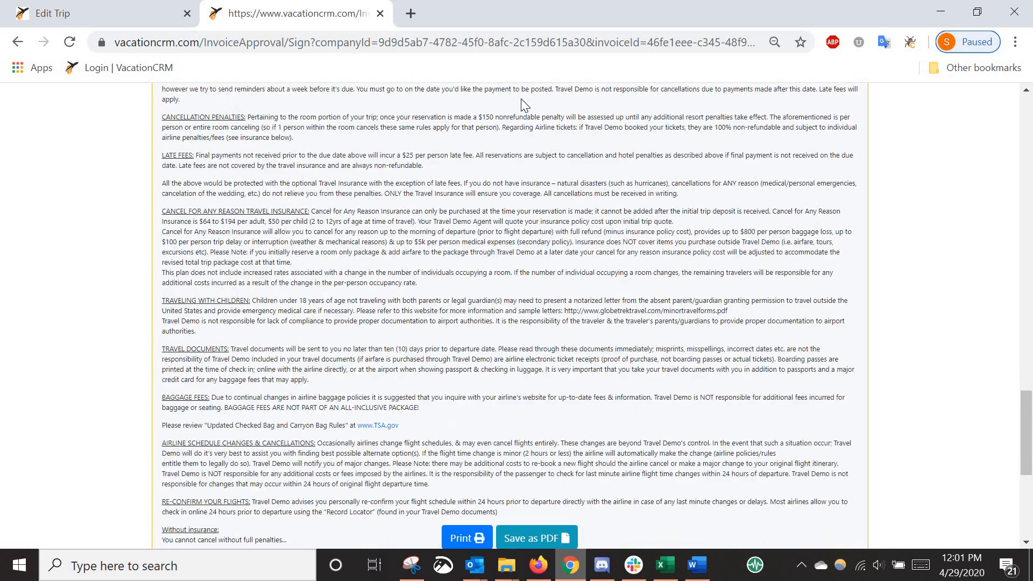
pyautogui.scroll(-4, 436, 283)
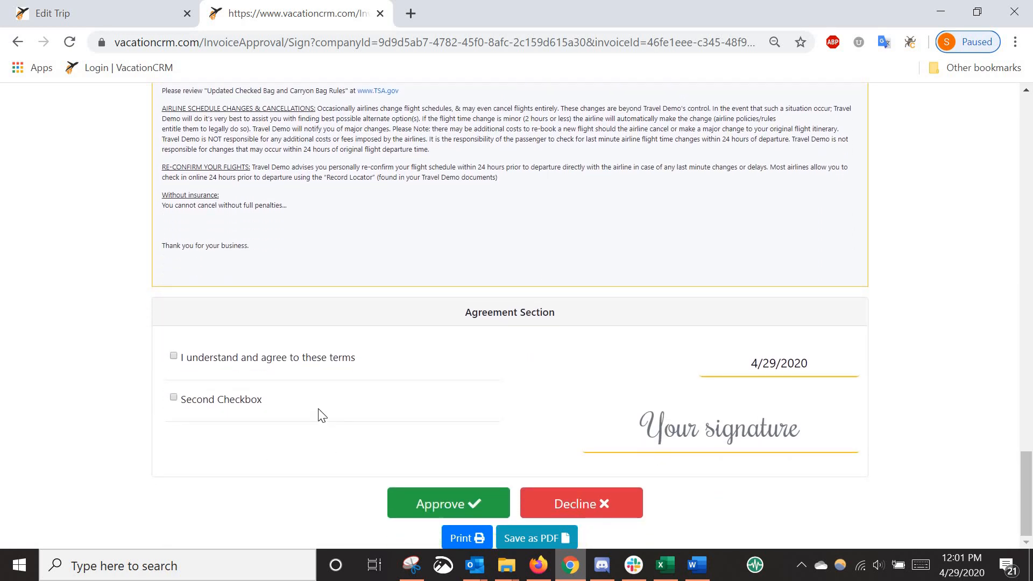
pyautogui.click(173, 356)
pyautogui.click(173, 398)
pyautogui.click(725, 417)
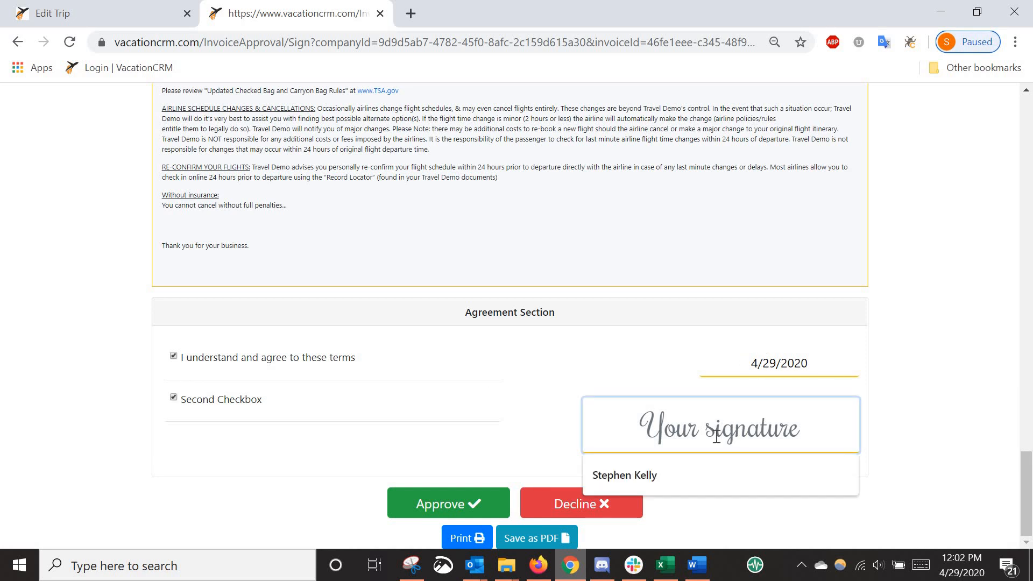
pyautogui.click(637, 481)
pyautogui.click(546, 392)
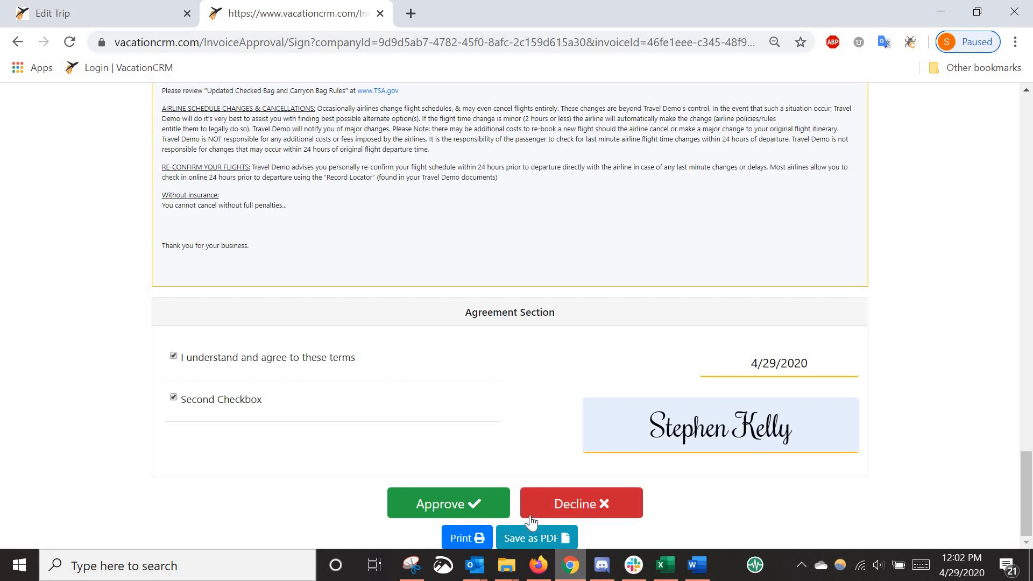
pyautogui.click(473, 506)
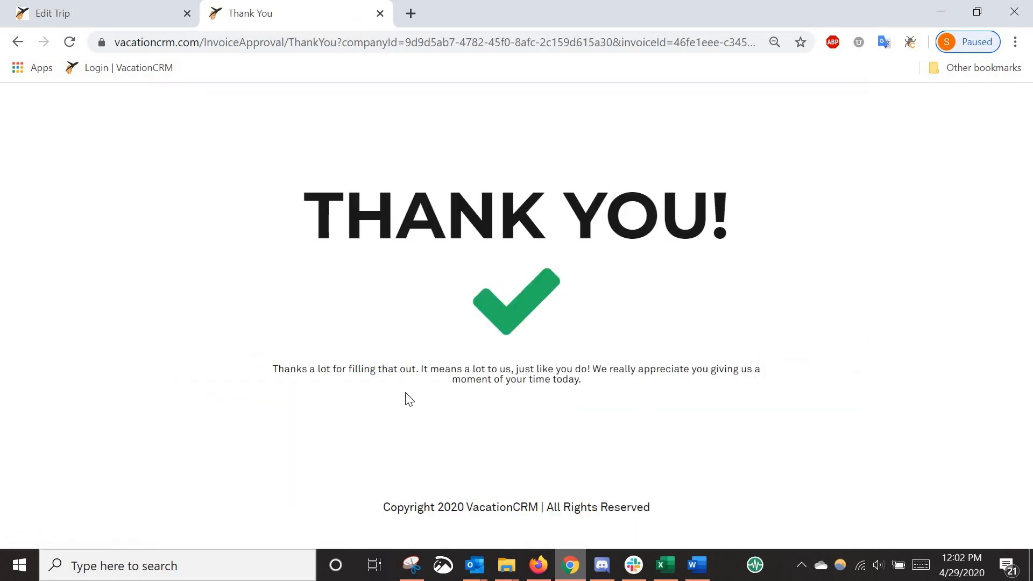
# Read the thank-you message and reload the trip page to check the invoice approval's status.
pyautogui.moveTo(284, 369); pyautogui.dragTo(618, 392)
pyautogui.click(621, 393)
pyautogui.click(111, 21)
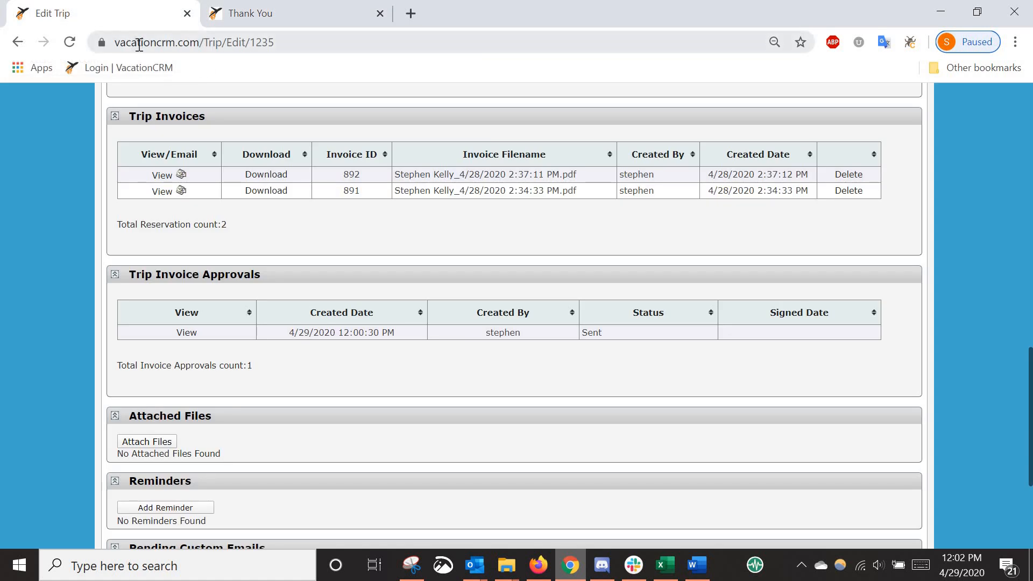
pyautogui.press('F5')
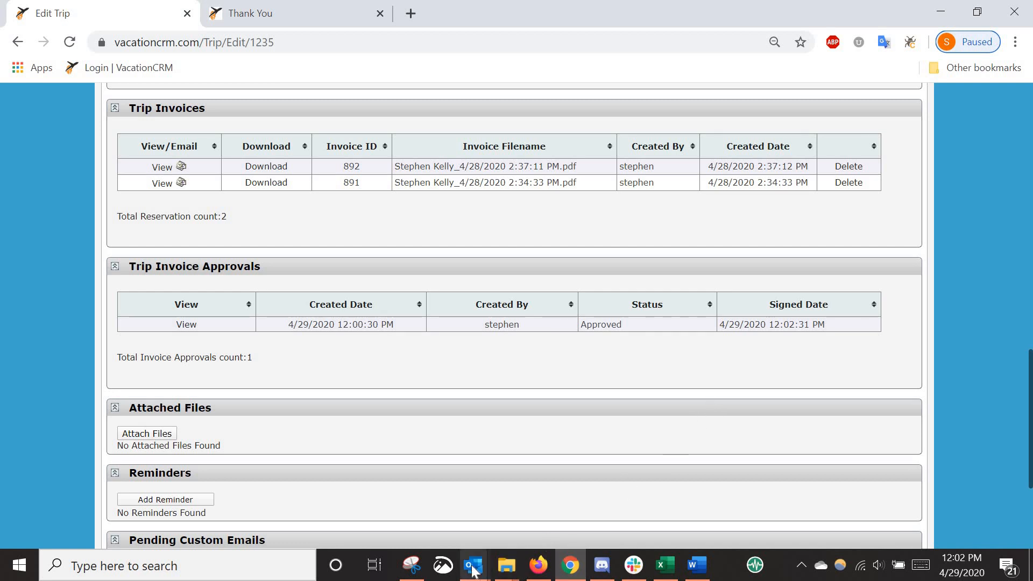
# Switch to Outlook and open the invoice approval link in the "Important - Please Review and Approve" email.
pyautogui.moveTo(473, 569)
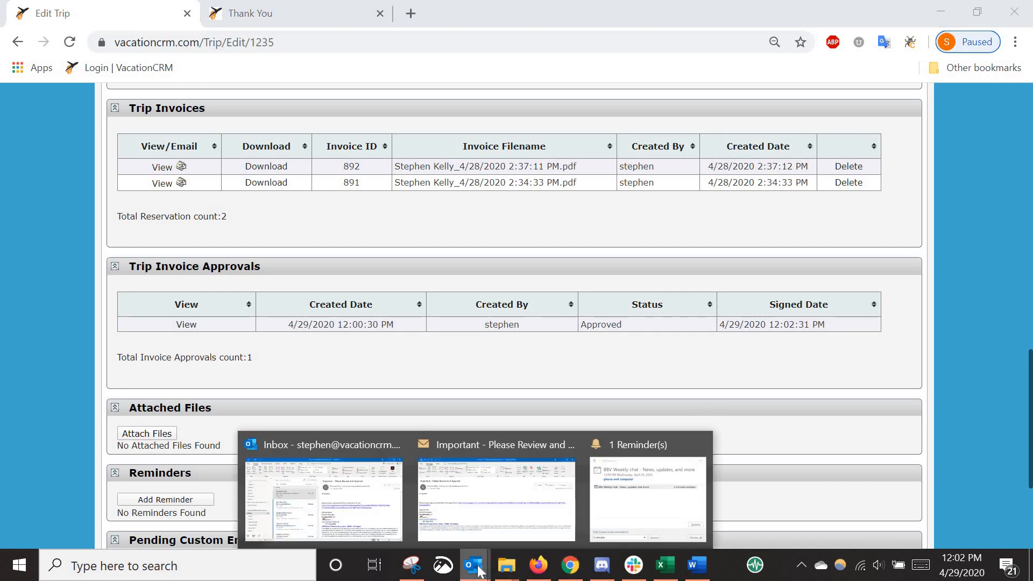
pyautogui.click(538, 510)
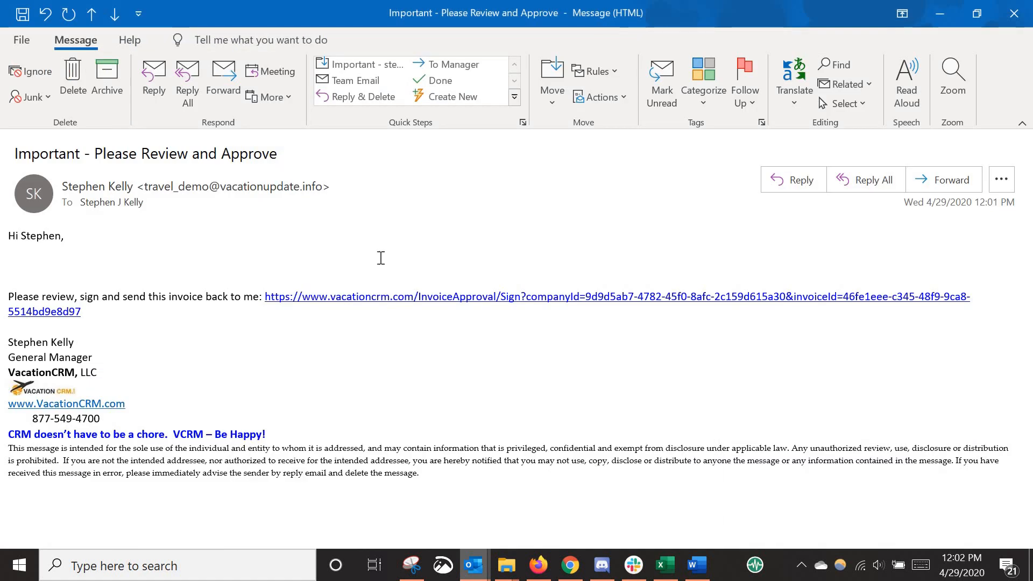
pyautogui.click(371, 302)
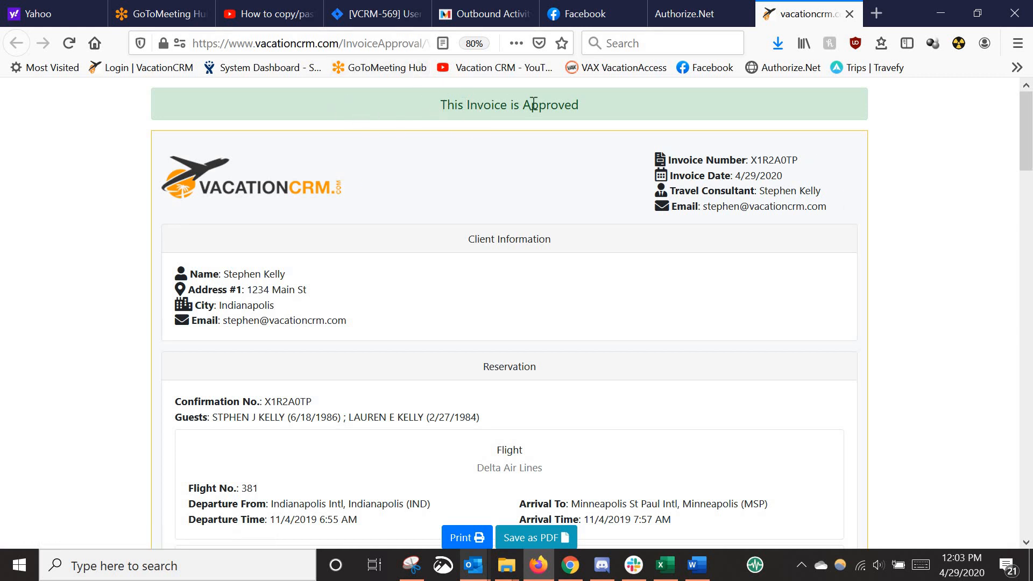
# Review the invoice's approval notice, agreement checkboxes and signature, and switch back to the trip page in Chrome.
pyautogui.moveTo(440, 104); pyautogui.dragTo(546, 104)
pyautogui.click(533, 162)
pyautogui.scroll(-10, 559, 266)
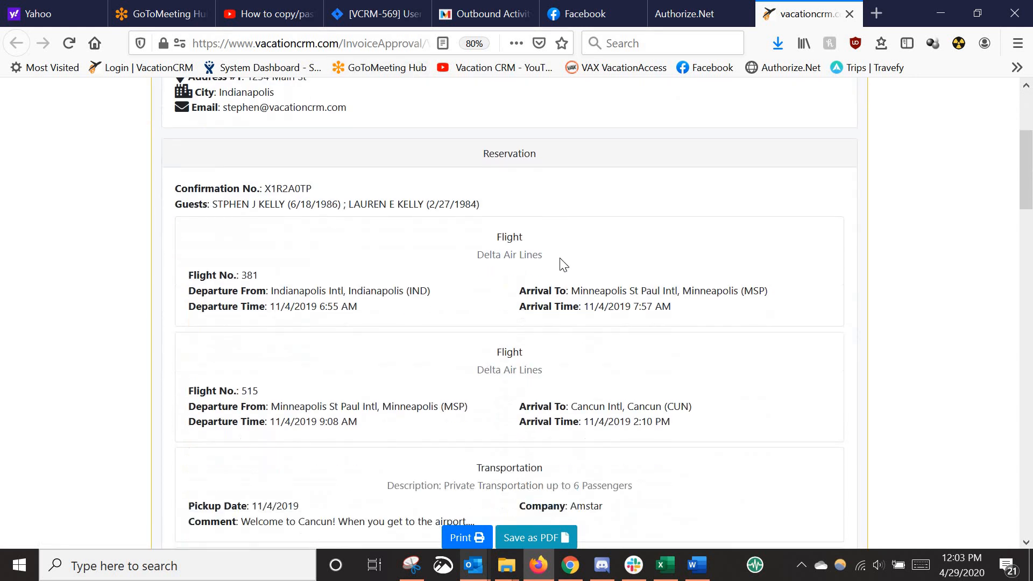
pyautogui.scroll(-15, 644, 297)
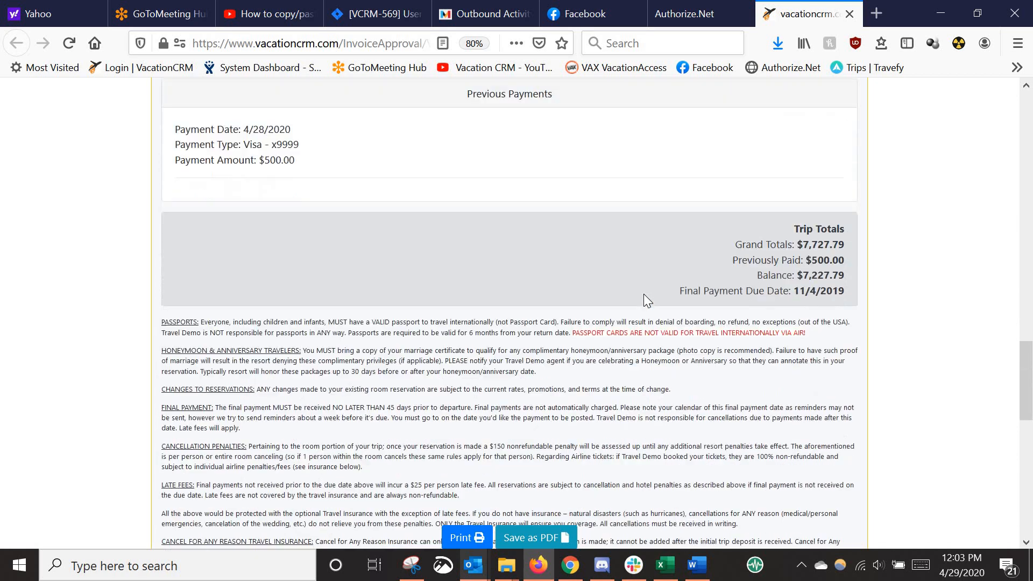
pyautogui.scroll(-4, 627, 289)
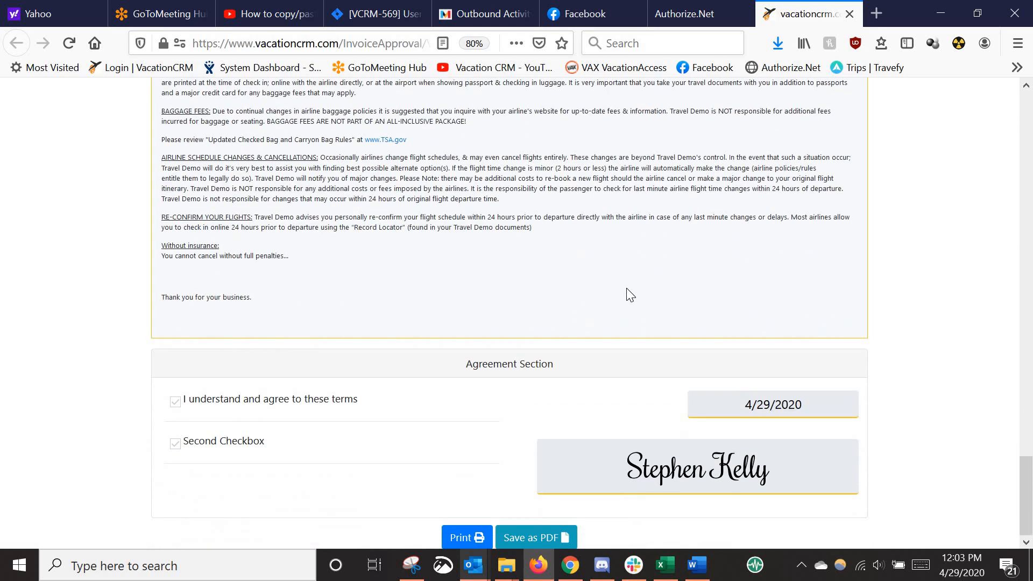
pyautogui.moveTo(569, 564)
pyautogui.click(570, 516)
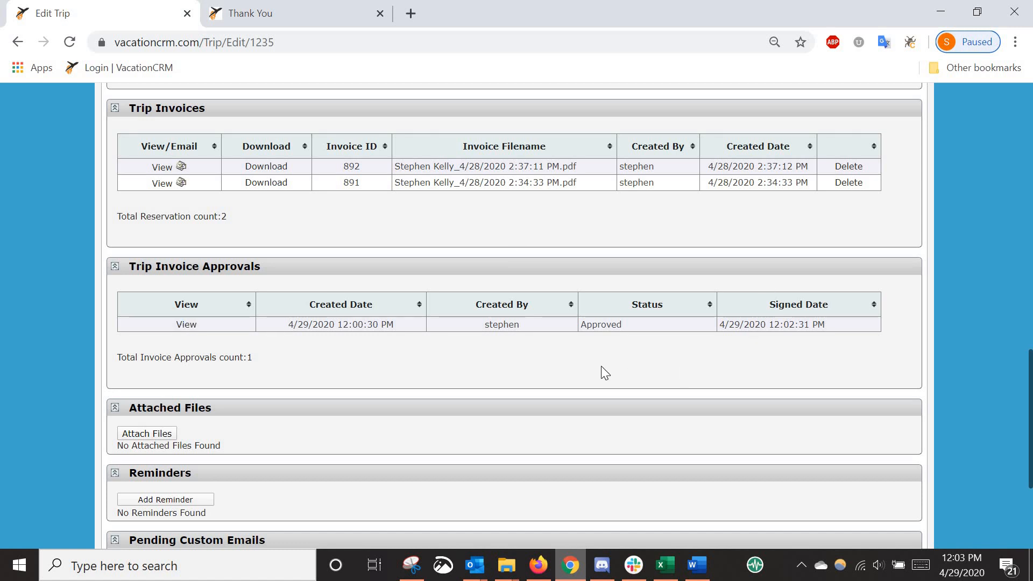
# Open the auto email templates and select the Invoice Approval Follow Up Reminders configuration.
pyautogui.scroll(15, 601, 367)
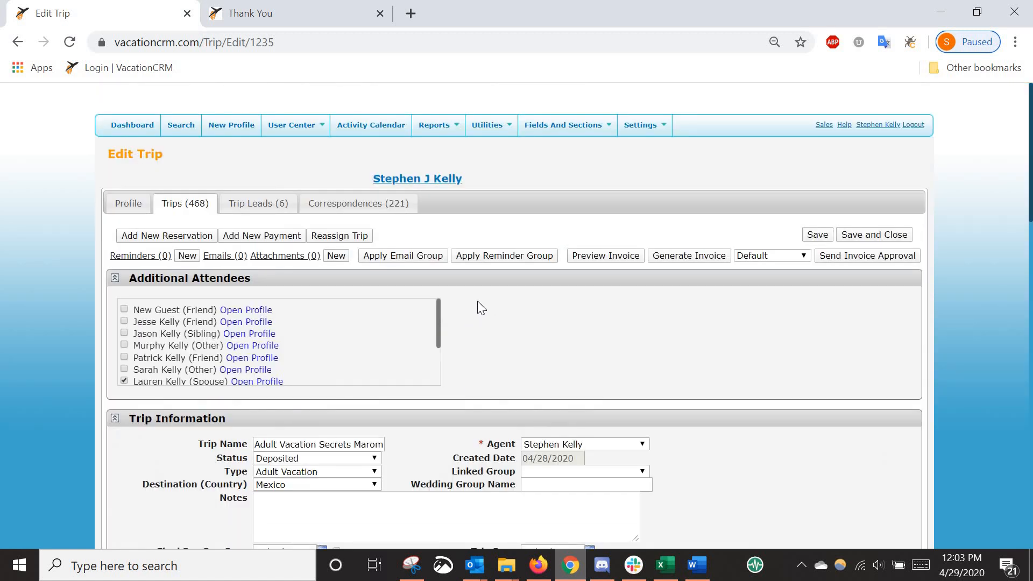
pyautogui.moveTo(640, 127)
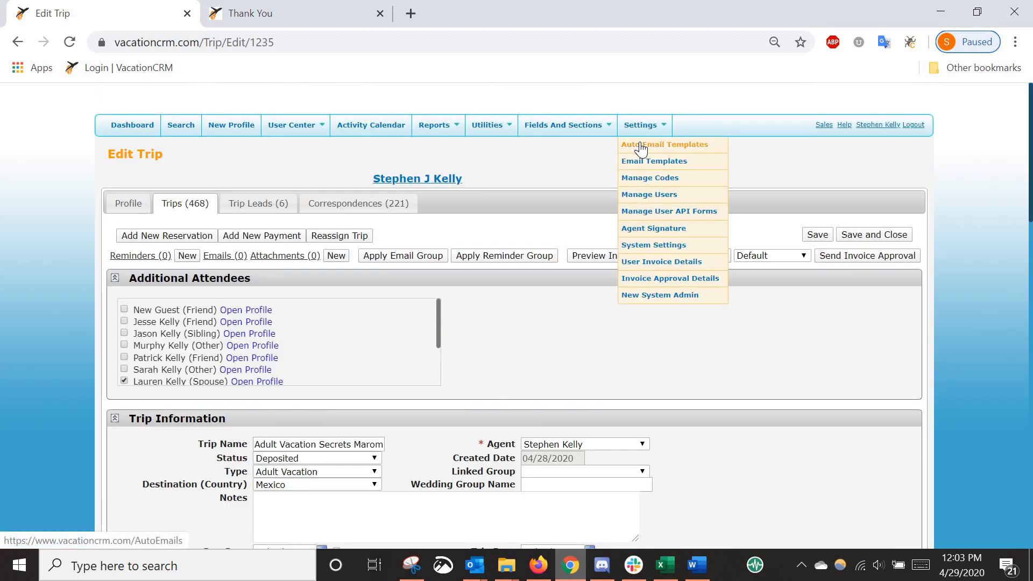
pyautogui.click(640, 146)
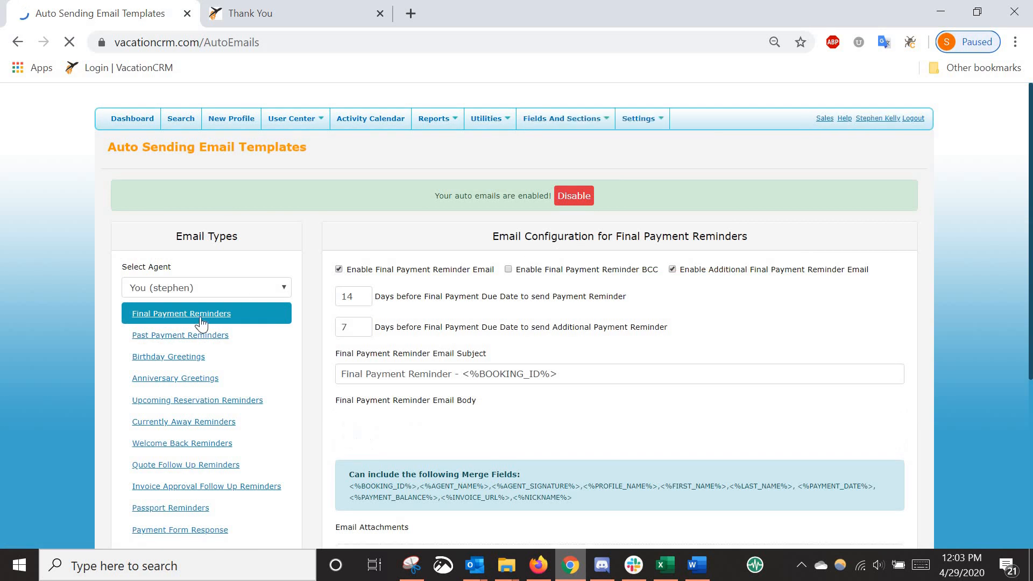
pyautogui.scroll(-2, 234, 398)
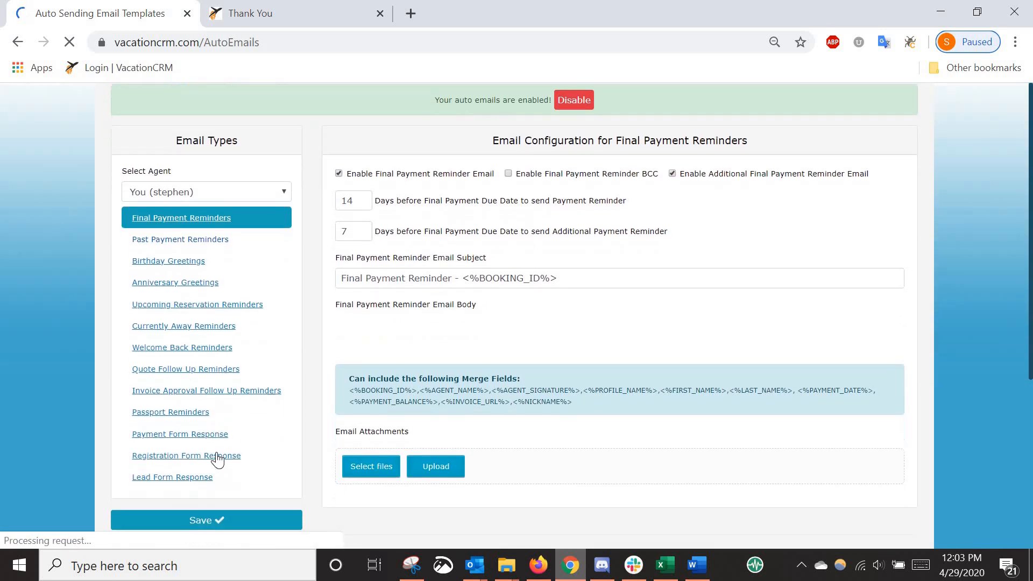
pyautogui.click(228, 385)
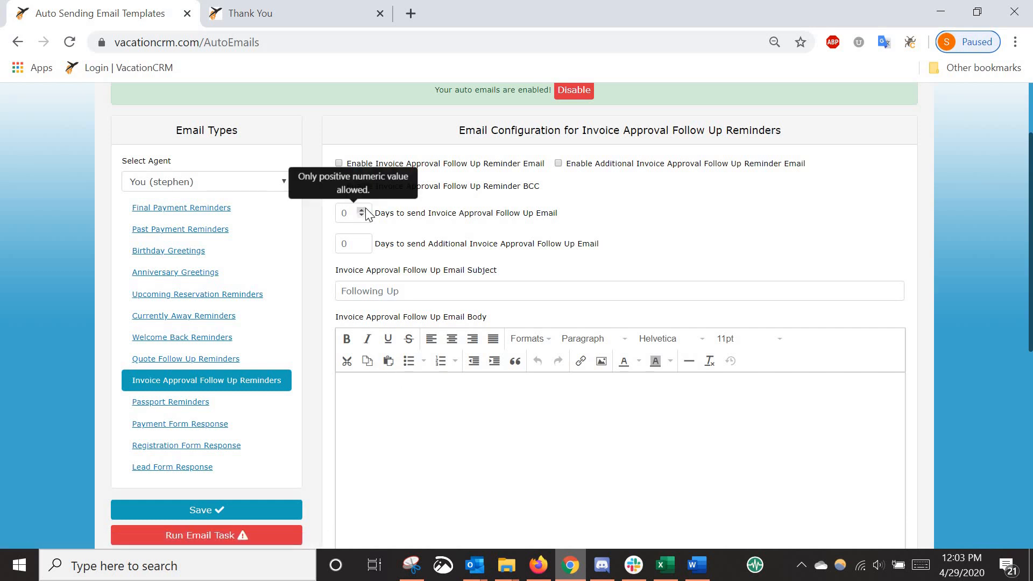
# Set the invoice approval follow-up email to send after 2 days and place the cursor in the email body.
pyautogui.moveTo(391, 217); pyautogui.dragTo(498, 224)
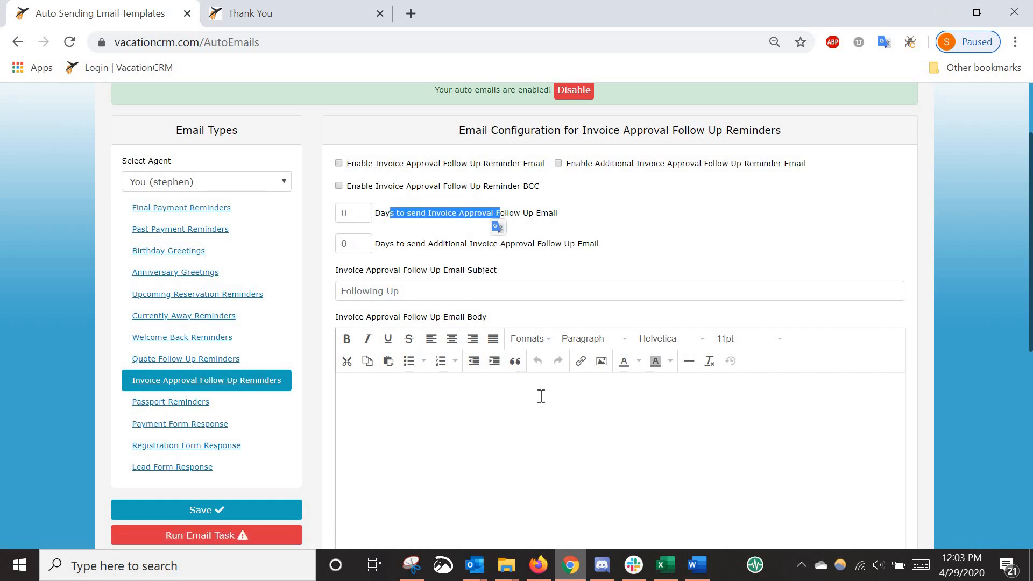
pyautogui.click(425, 402)
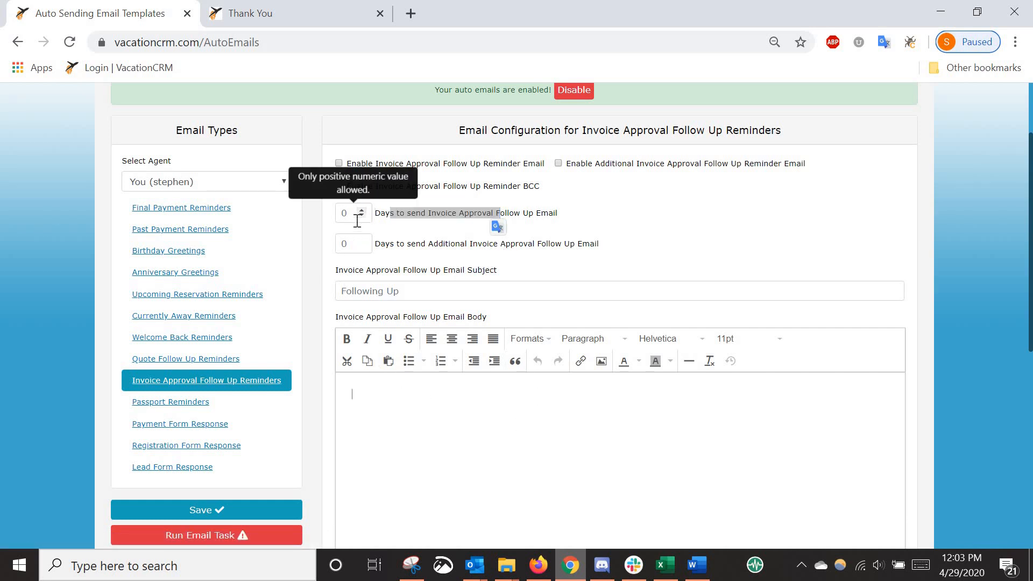
pyautogui.click(352, 213)
pyautogui.write('2')
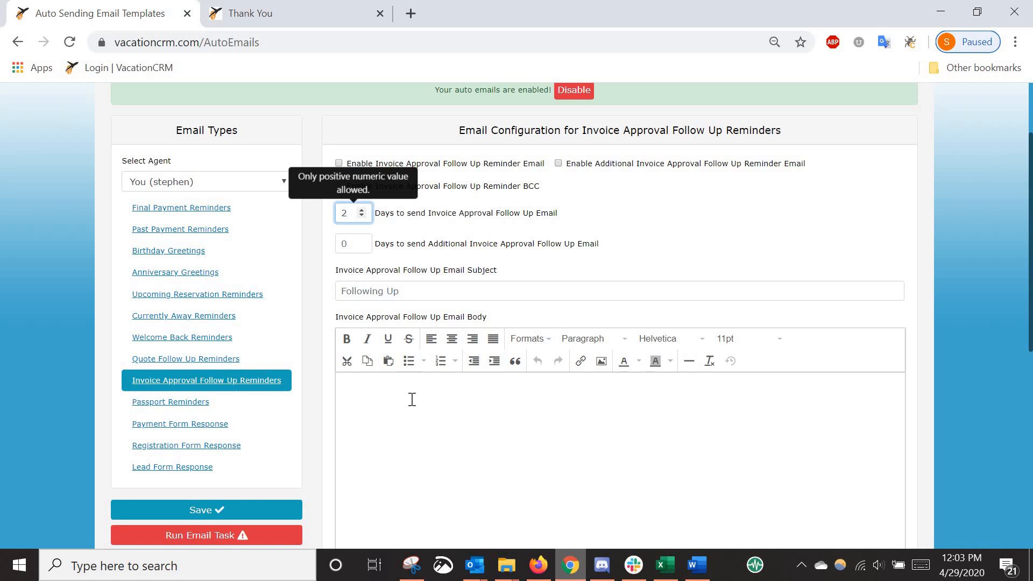
pyautogui.click(410, 402)
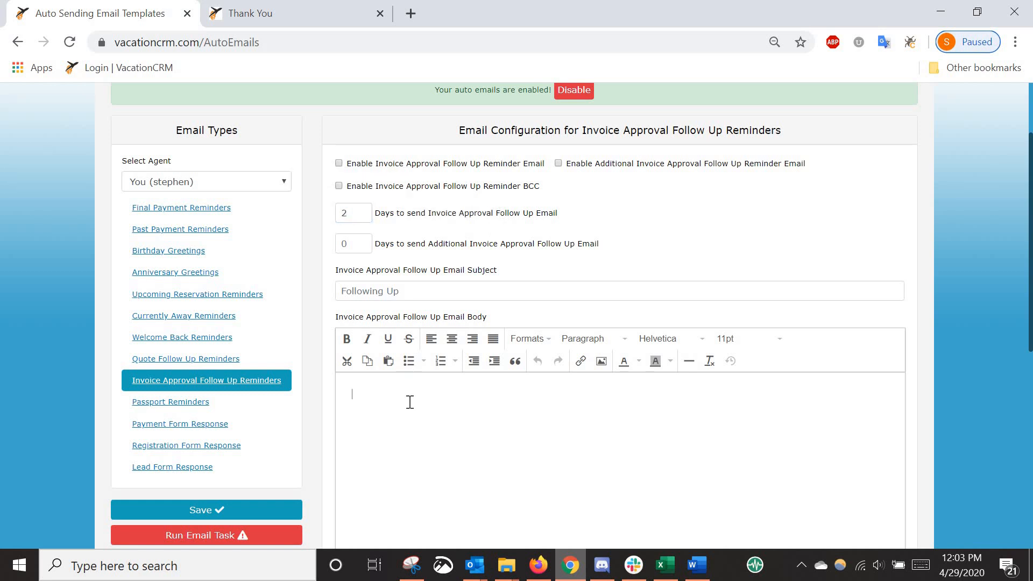